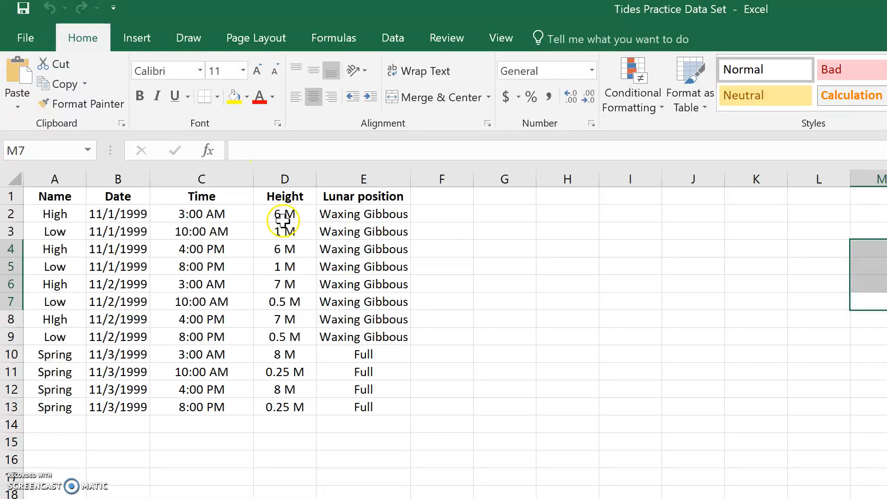
- Select the adjacent Date, Time and Height columns as one block, and clear the selection
{"action": "left_click_drag", "start_coordinate": [114, 178], "coordinate": [270, 159]}
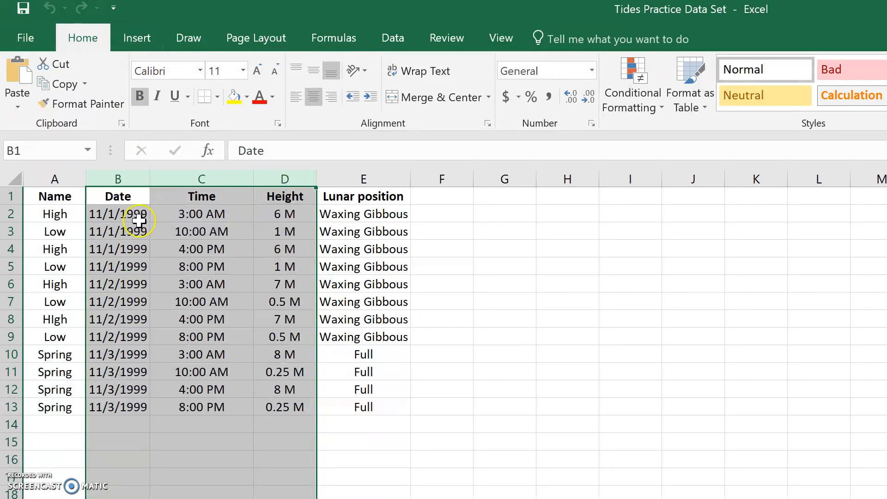
{"action": "left_click", "coordinate": [555, 413]}
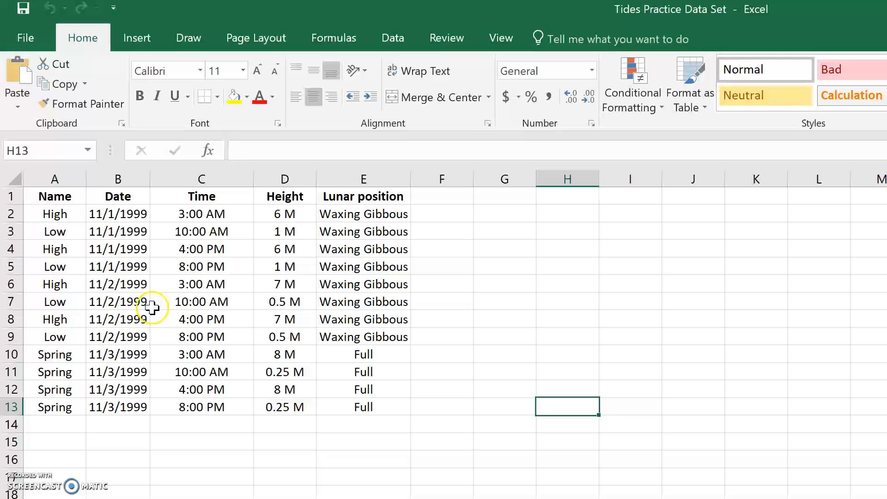
{"action": "left_click", "coordinate": [115, 174]}
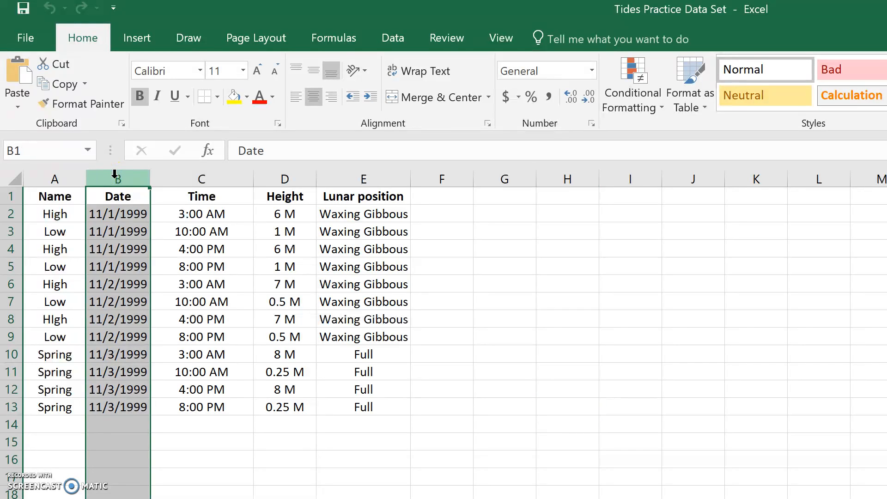
{"action": "left_click", "coordinate": [115, 172]}
{"action": "left_click_drag", "start_coordinate": [121, 175], "coordinate": [162, 177]}
{"action": "left_click_drag", "start_coordinate": [224, 171], "coordinate": [283, 175]}
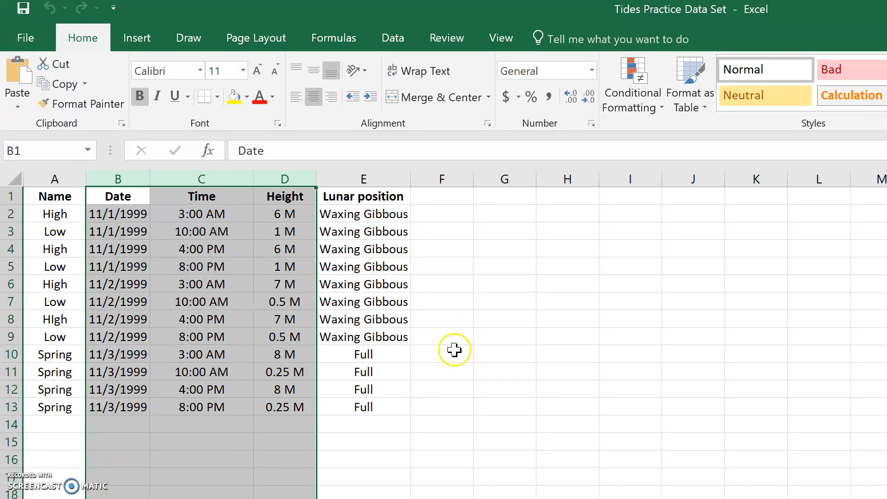
{"action": "left_click", "coordinate": [493, 309]}
- Select the Date, Time and Height columns one by one, and once more in a single sweep, clearing each selection
{"action": "left_click", "coordinate": [116, 178]}
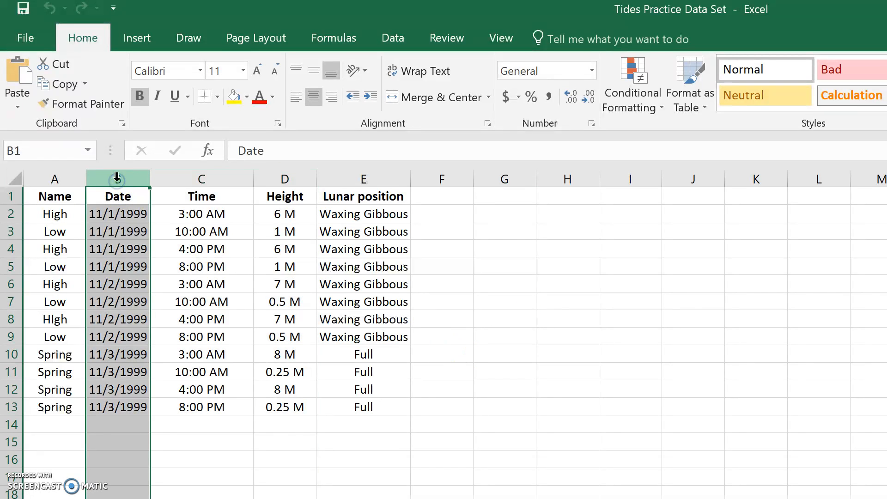
{"action": "left_click", "coordinate": [182, 179], "text": "ctrl"}
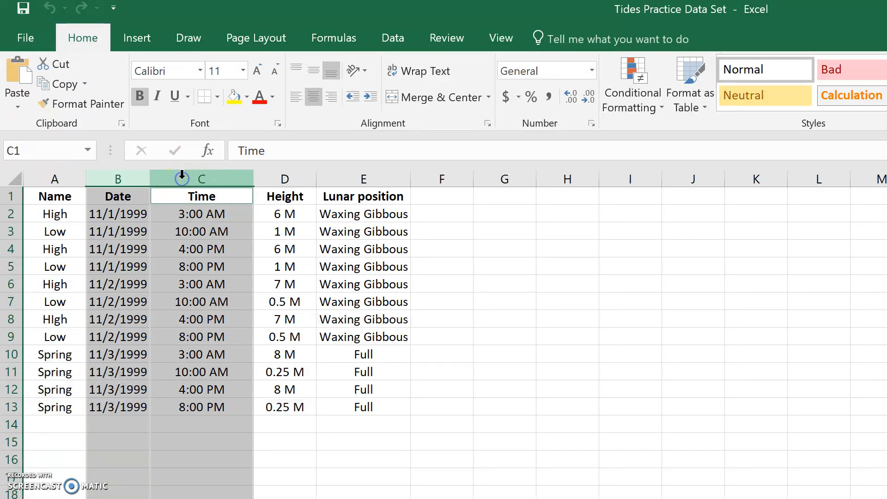
{"action": "left_click", "coordinate": [292, 179], "text": "ctrl"}
{"action": "left_click", "coordinate": [587, 364]}
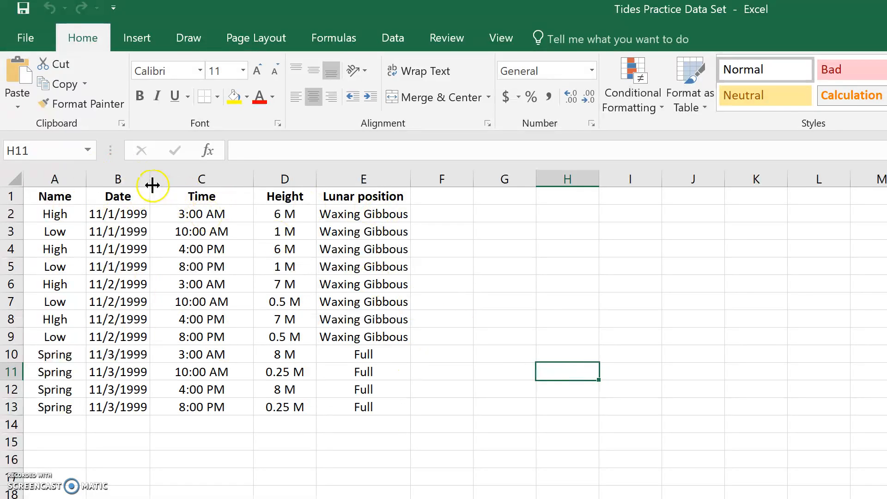
{"action": "left_click_drag", "start_coordinate": [119, 179], "coordinate": [279, 166]}
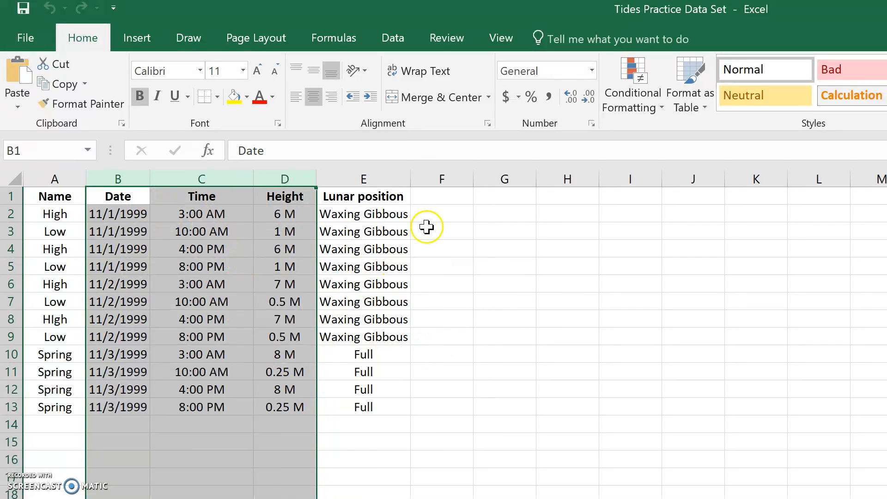
{"action": "left_click", "coordinate": [481, 290]}
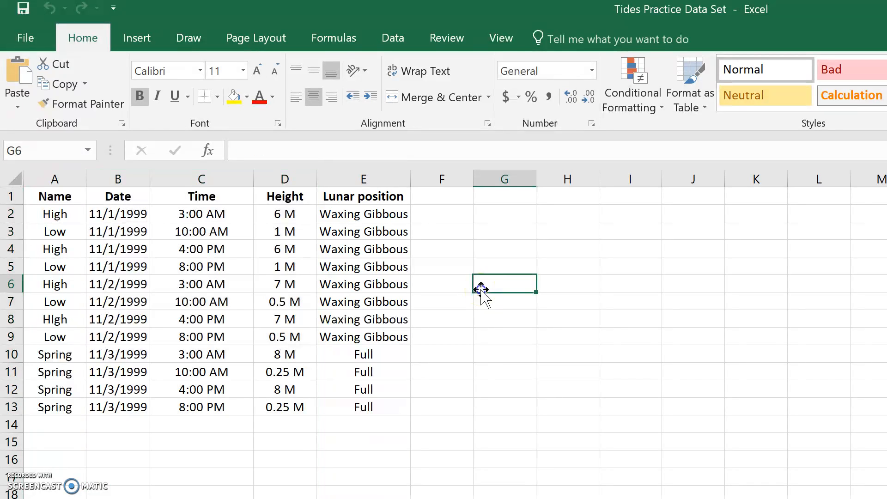
- Format the Date column as Short Date and check the format on several of its cells
{"action": "left_click", "coordinate": [114, 172]}
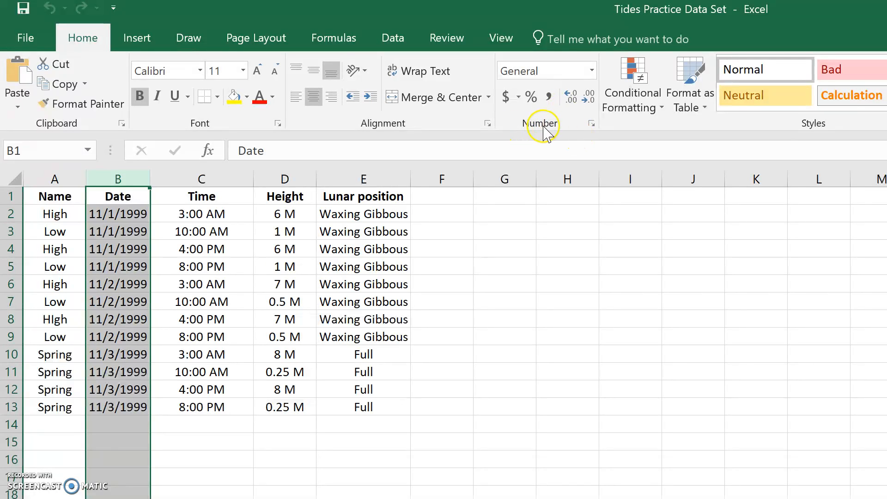
{"action": "left_click", "coordinate": [593, 71]}
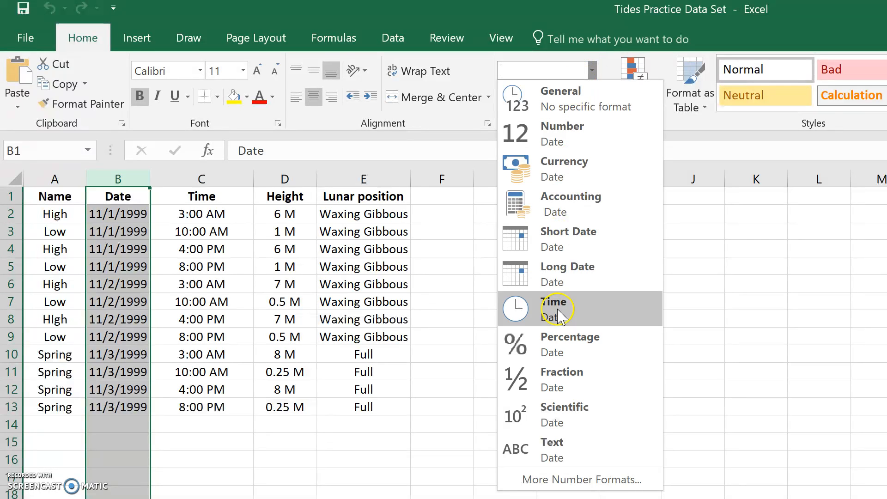
{"action": "left_click", "coordinate": [554, 241]}
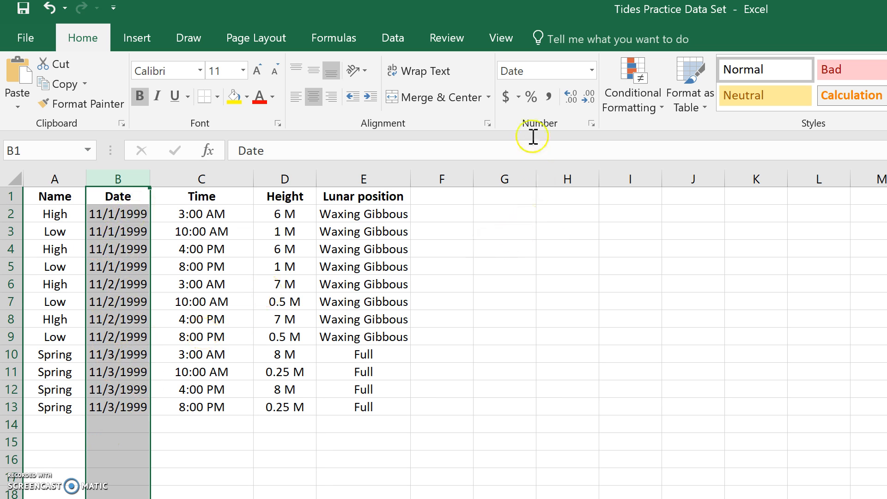
{"action": "left_click", "coordinate": [118, 321]}
{"action": "left_click", "coordinate": [125, 272]}
{"action": "left_click", "coordinate": [121, 241]}
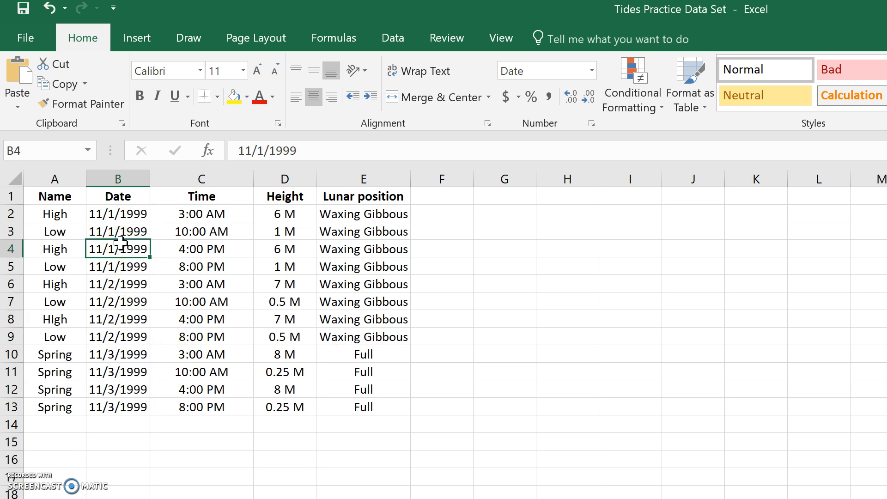
{"action": "left_click", "coordinate": [110, 356]}
{"action": "left_click", "coordinate": [109, 392]}
{"action": "left_click", "coordinate": [114, 319]}
{"action": "left_click", "coordinate": [121, 247]}
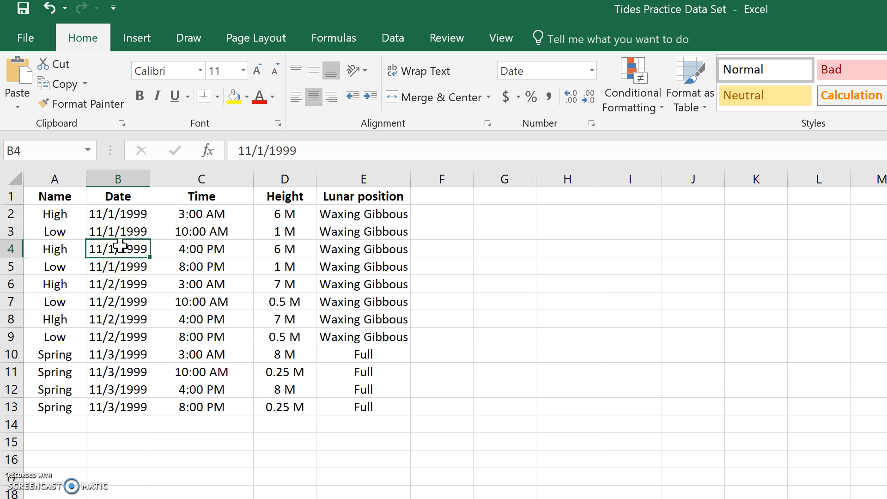
- Format the Time column with the Time number format
{"action": "left_click", "coordinate": [205, 176]}
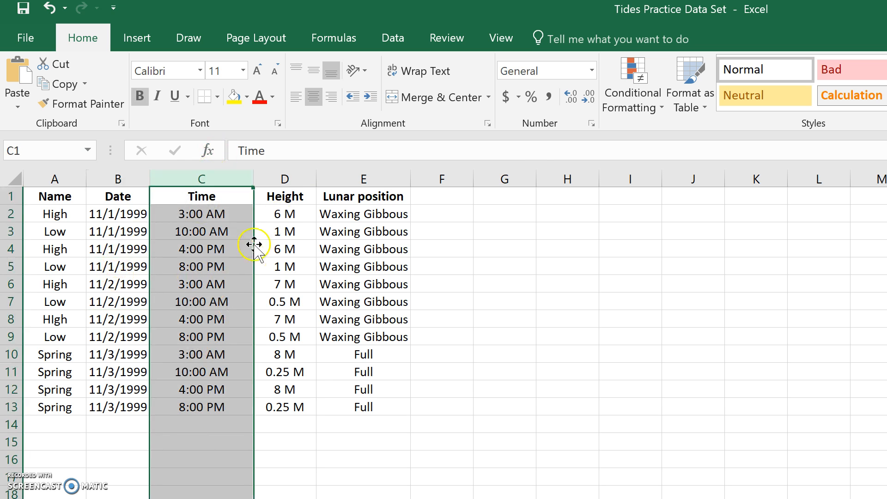
{"action": "left_click", "coordinate": [592, 71]}
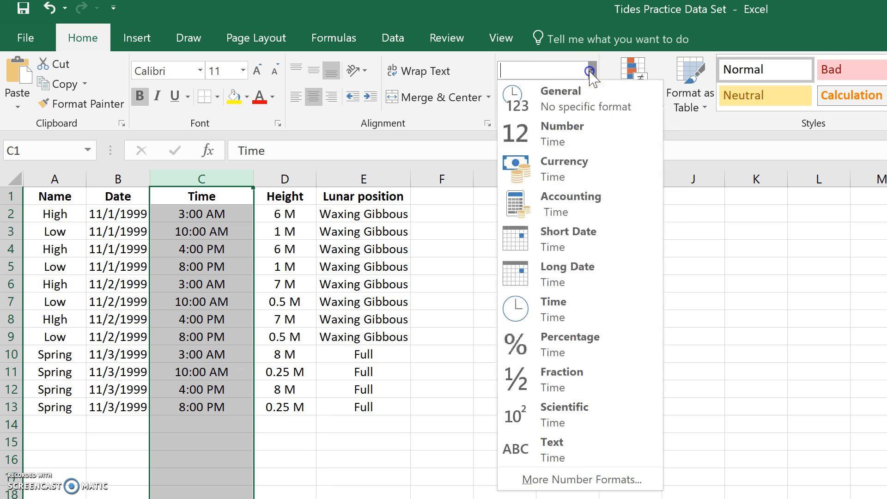
{"action": "left_click", "coordinate": [568, 310]}
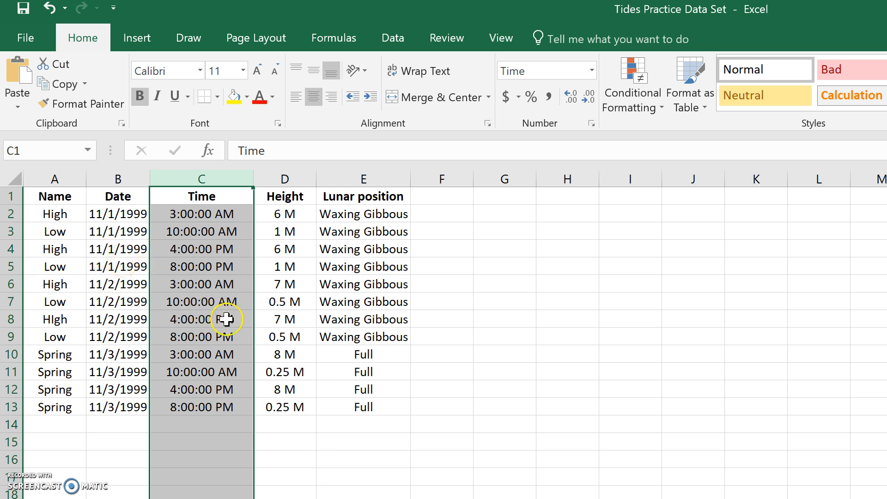
{"action": "left_click", "coordinate": [217, 457]}
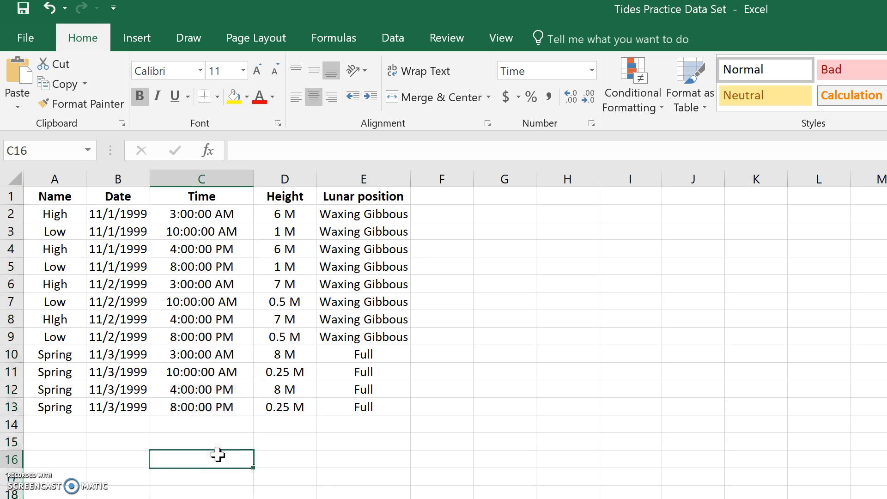
{"action": "left_click", "coordinate": [209, 272]}
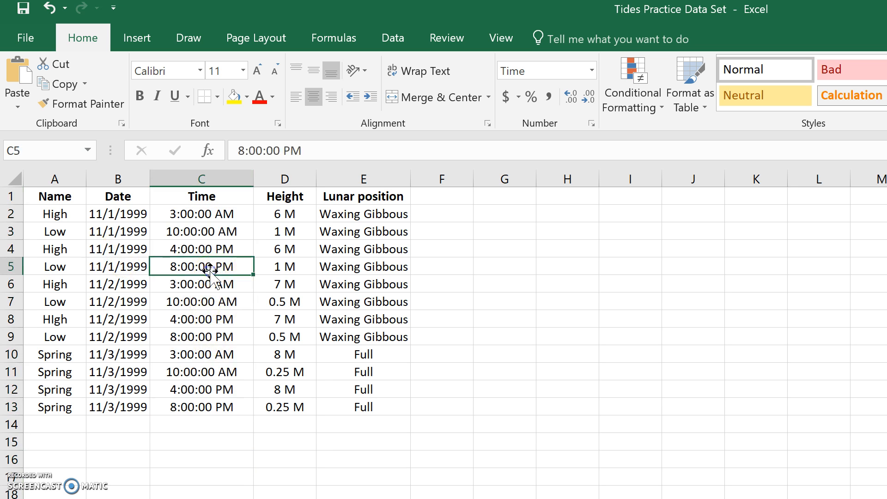
- Examine the number formats of sample cells in the Date and Time columns
{"action": "left_click", "coordinate": [110, 252]}
{"action": "left_click", "coordinate": [115, 320]}
{"action": "left_click", "coordinate": [110, 377]}
{"action": "left_click", "coordinate": [114, 406]}
{"action": "left_click", "coordinate": [113, 251]}
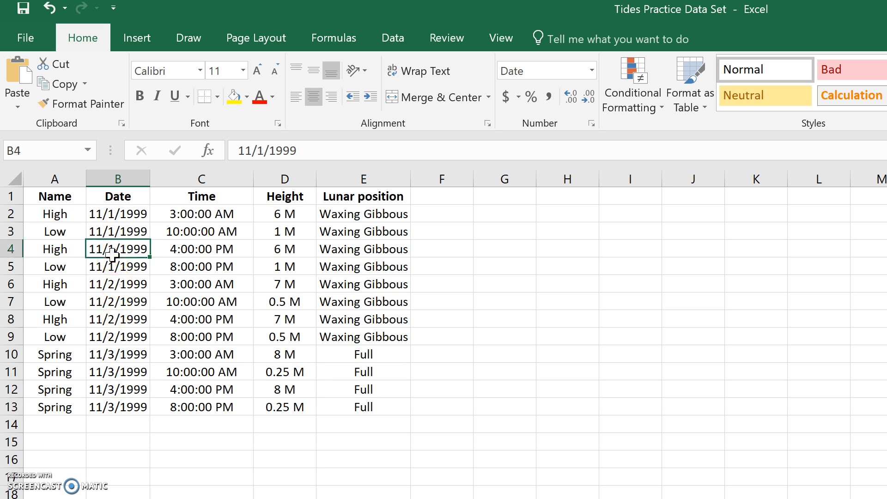
{"action": "left_click", "coordinate": [118, 214]}
{"action": "left_click", "coordinate": [214, 233]}
{"action": "left_click", "coordinate": [214, 304]}
{"action": "left_click", "coordinate": [217, 367]}
- Apply the Number format to the Height column
{"action": "left_click", "coordinate": [288, 250]}
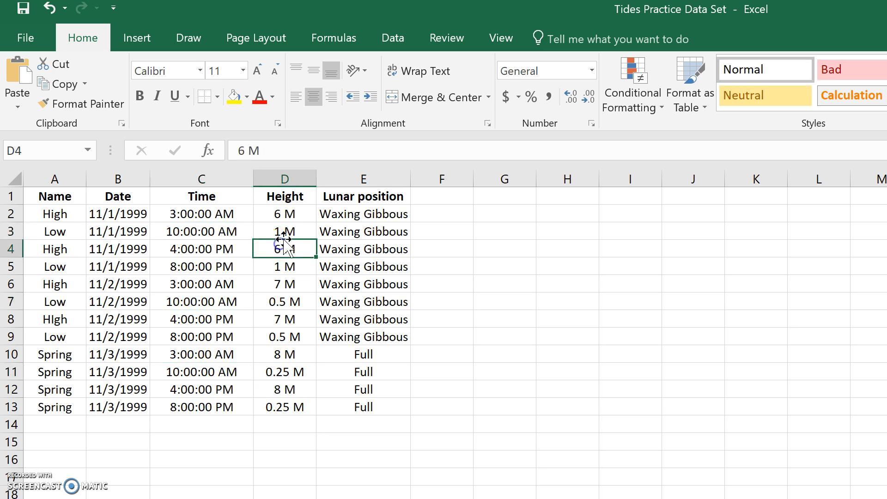
{"action": "left_click", "coordinate": [289, 194]}
{"action": "left_click", "coordinate": [285, 179]}
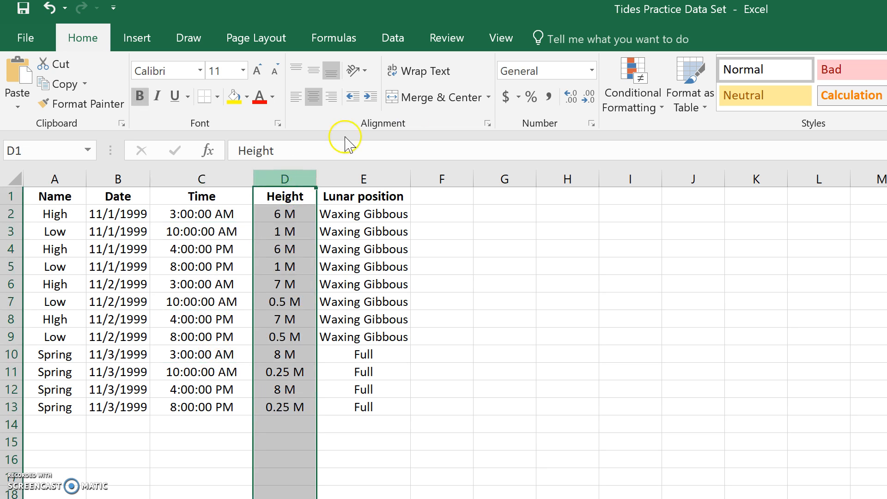
{"action": "left_click", "coordinate": [592, 70]}
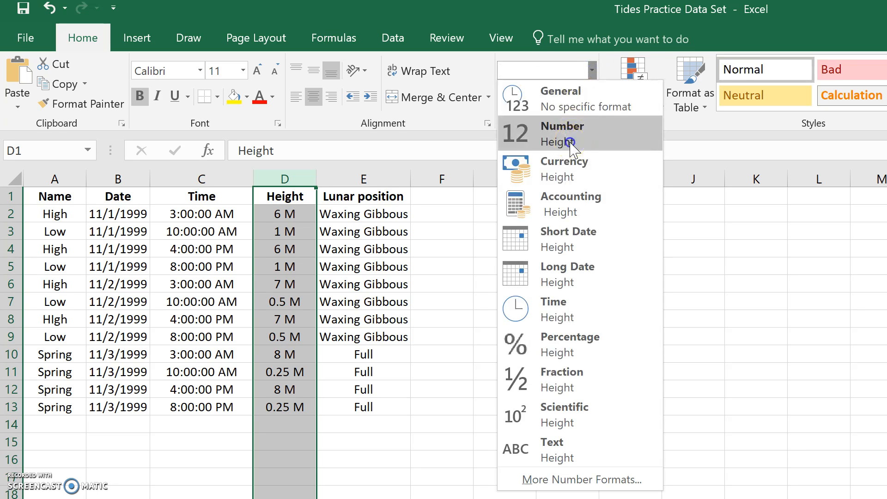
{"action": "left_click", "coordinate": [571, 140]}
{"action": "left_click", "coordinate": [476, 354]}
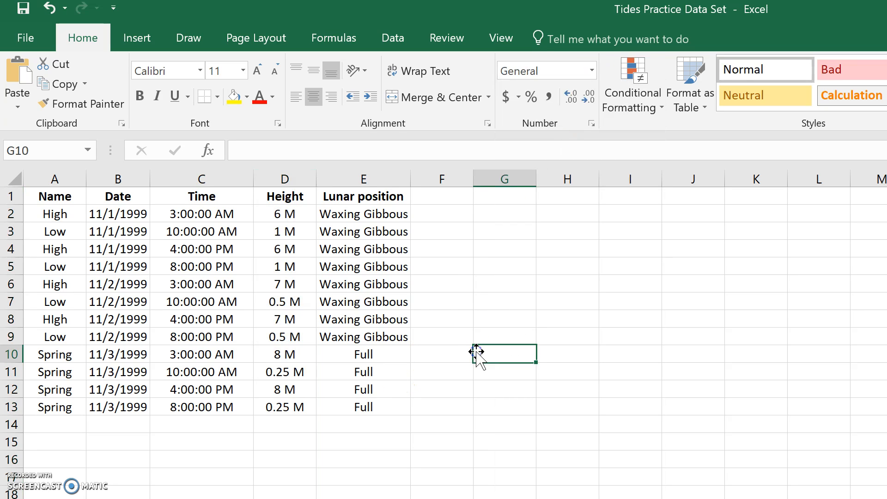
- Try to get recommended charts for the Date, Time and Height columns, and close the chart dialog
{"action": "left_click_drag", "start_coordinate": [117, 179], "coordinate": [285, 180]}
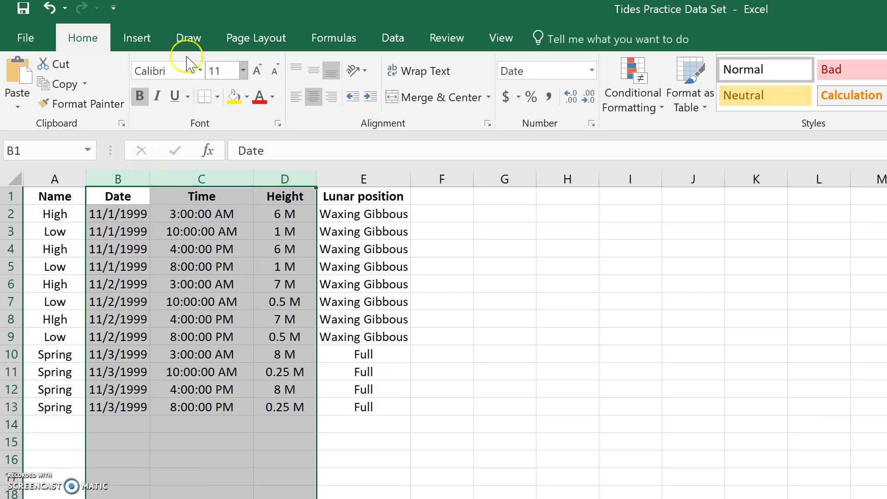
{"action": "left_click", "coordinate": [133, 37]}
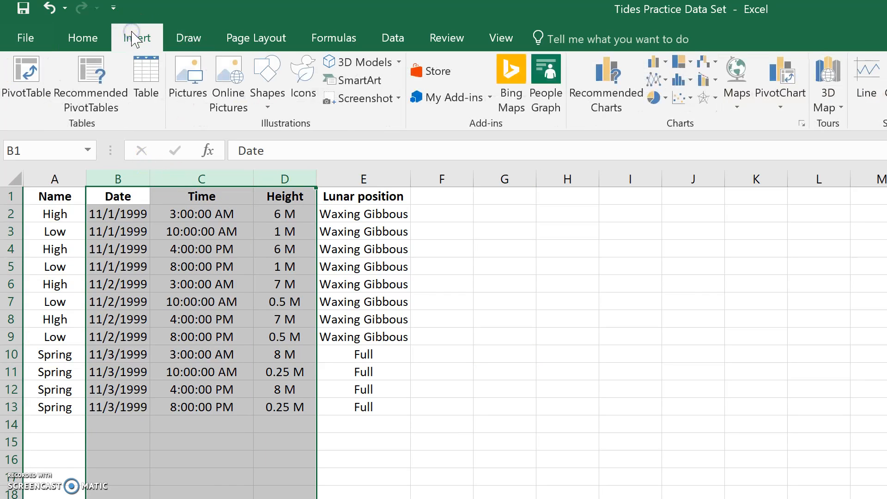
{"action": "left_click", "coordinate": [632, 70]}
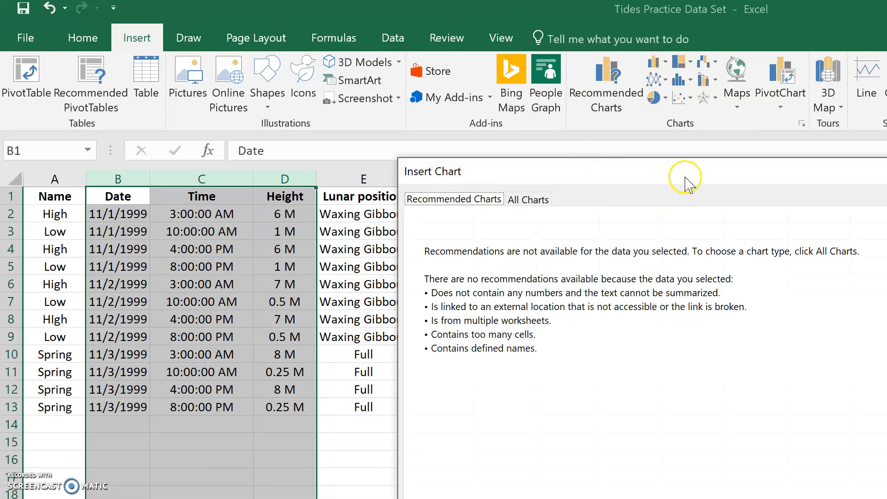
{"action": "left_click_drag", "start_coordinate": [636, 171], "coordinate": [596, 121]}
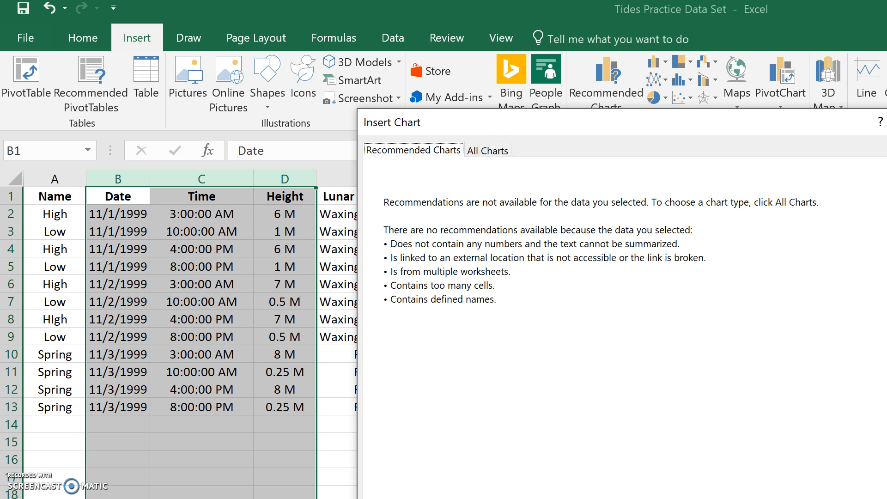
{"action": "key", "text": "Escape"}
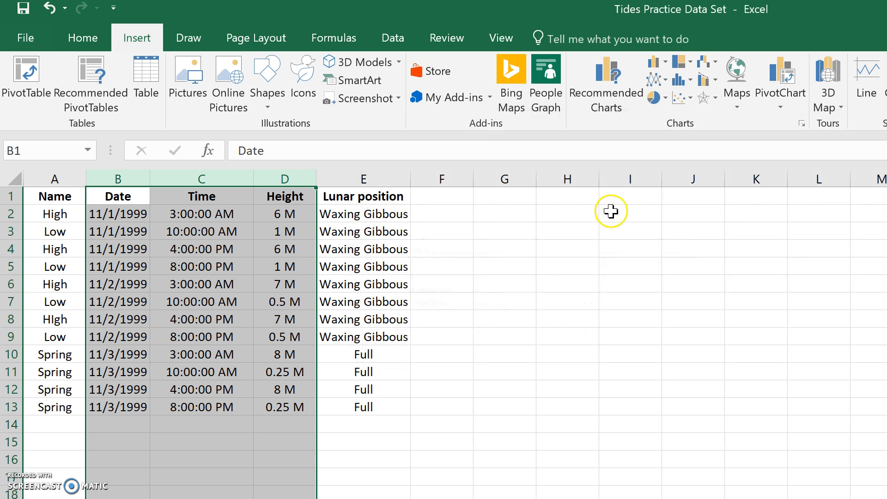
{"action": "left_click", "coordinate": [414, 301]}
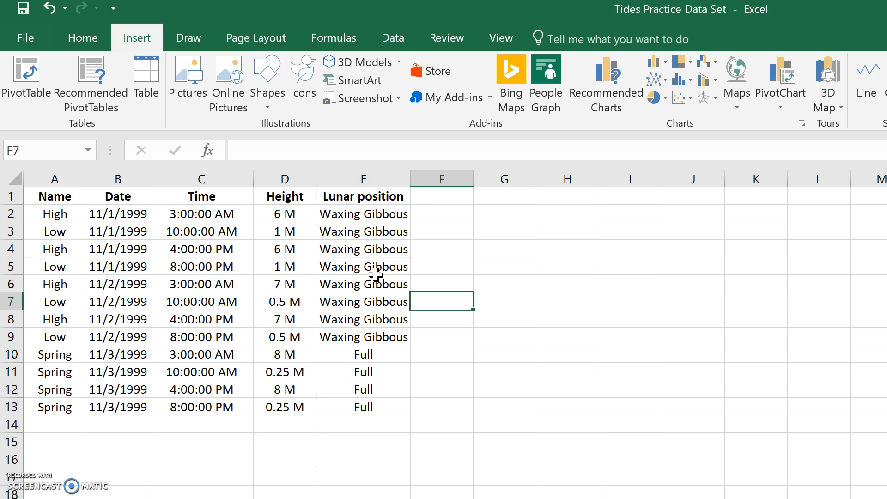
{"action": "left_click", "coordinate": [533, 295]}
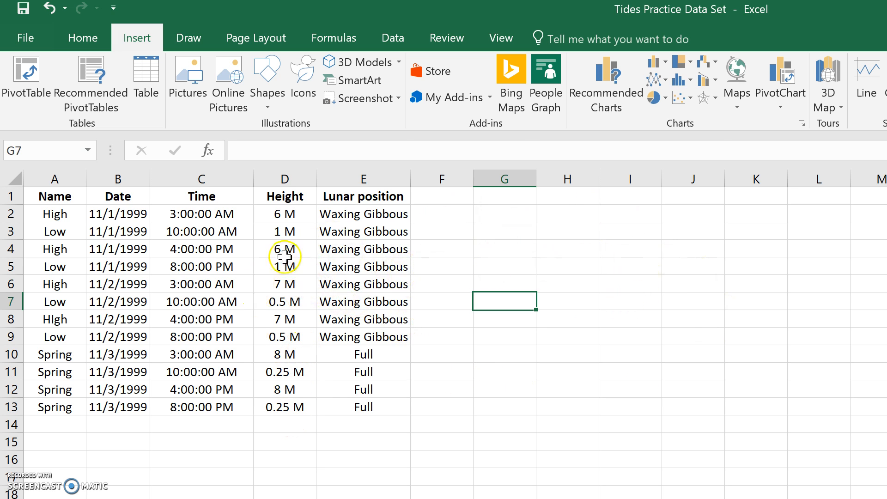
- Insert two blank columns between the Height and Lunar position columns
{"action": "left_click", "coordinate": [294, 216]}
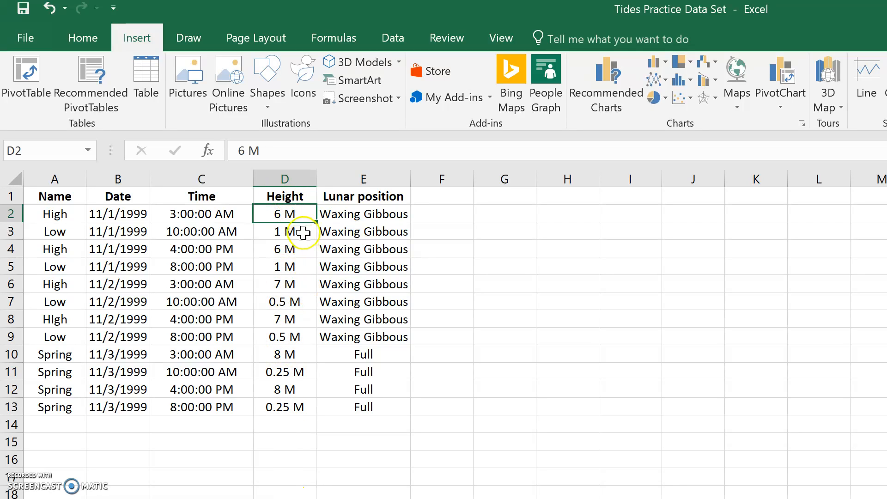
{"action": "right_click", "coordinate": [351, 183]}
{"action": "left_click", "coordinate": [389, 311]}
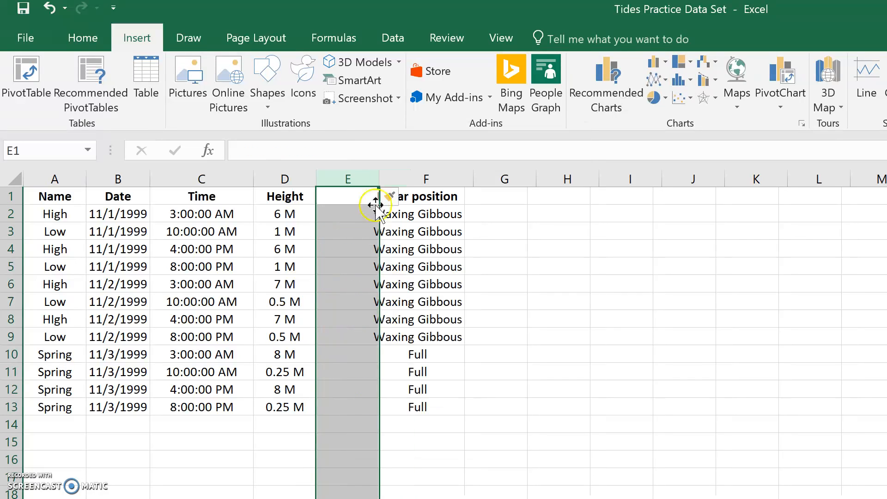
{"action": "left_click", "coordinate": [404, 183]}
{"action": "right_click", "coordinate": [414, 180]}
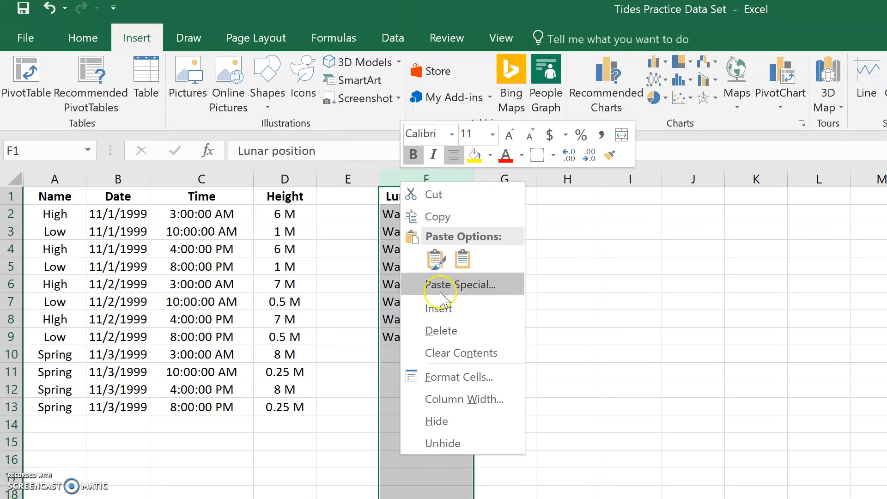
{"action": "left_click", "coordinate": [439, 303]}
{"action": "left_click", "coordinate": [290, 213]}
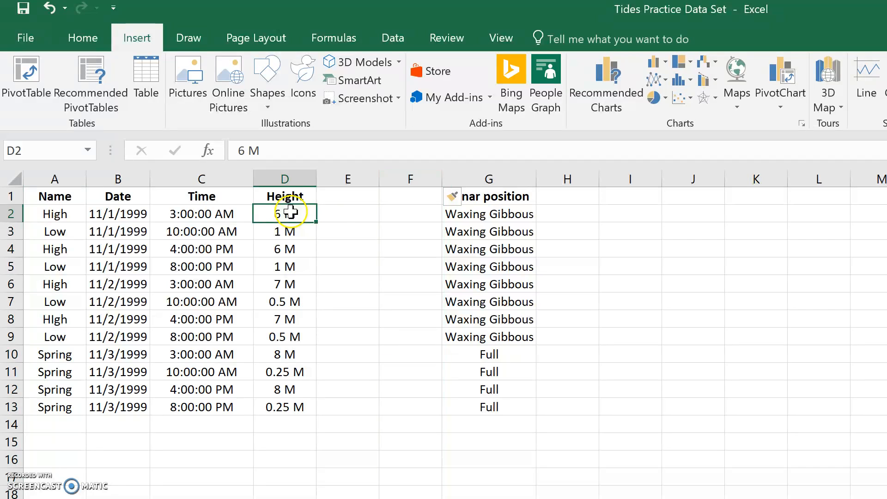
- Begin a LEFT formula in cell E2 that takes the whole Height column, D:D, as its text
{"action": "left_click", "coordinate": [342, 216]}
{"action": "left_click", "coordinate": [296, 150]}
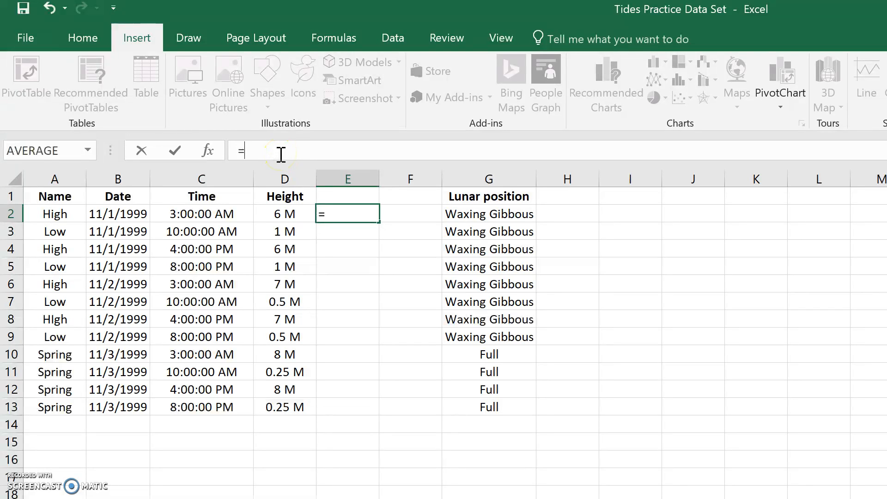
{"action": "type", "text": "left("}
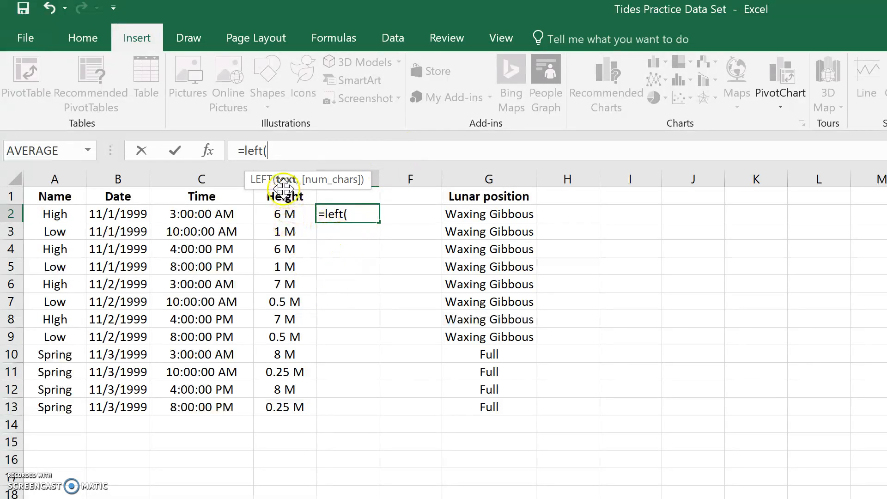
{"action": "left_click", "coordinate": [347, 230]}
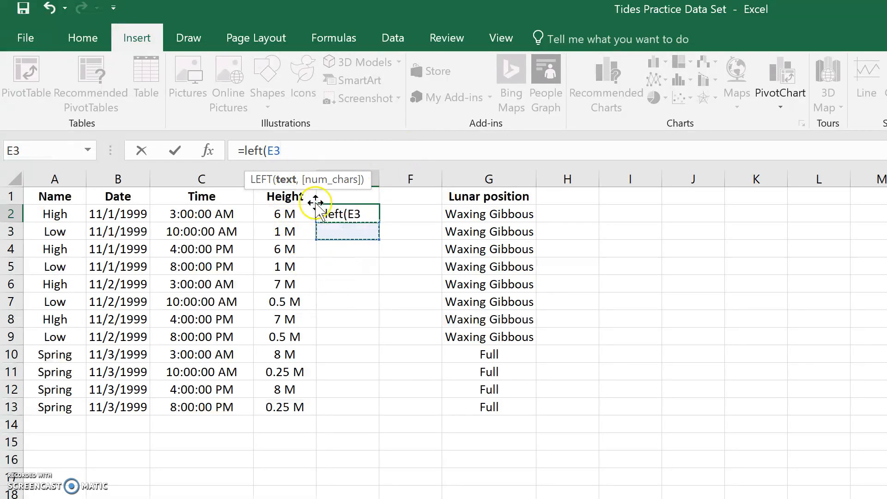
{"action": "left_click_drag", "start_coordinate": [296, 176], "coordinate": [440, 167]}
{"action": "left_click", "coordinate": [323, 159]}
{"action": "key", "text": "BackSpace"}
{"action": "key", "text": "BackSpace"}
{"action": "left_click_drag", "start_coordinate": [386, 172], "coordinate": [437, 169]}
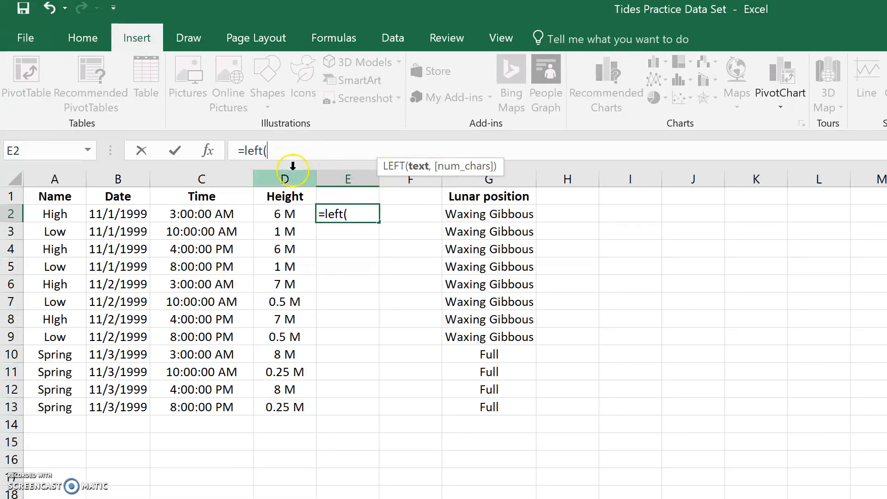
{"action": "left_click", "coordinate": [270, 177]}
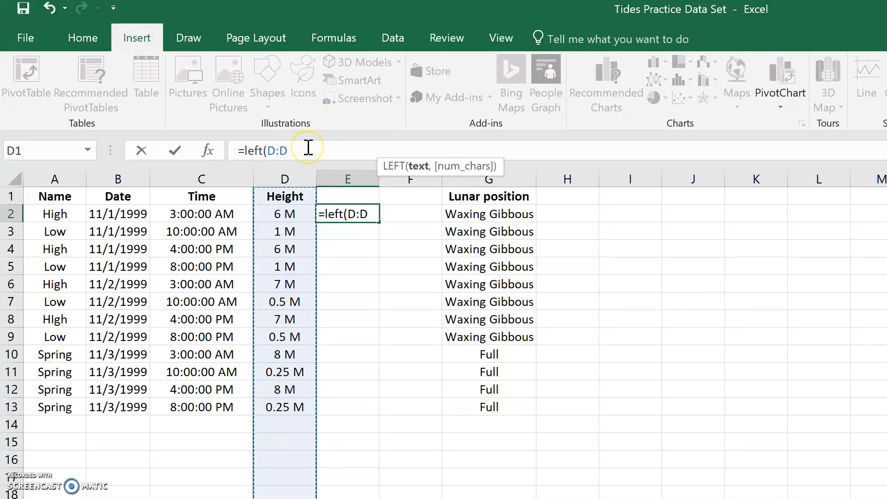
- Complete the E2 formula with LEN(D:D)-2 as the number of characters and enter it
{"action": "type", "text": ","}
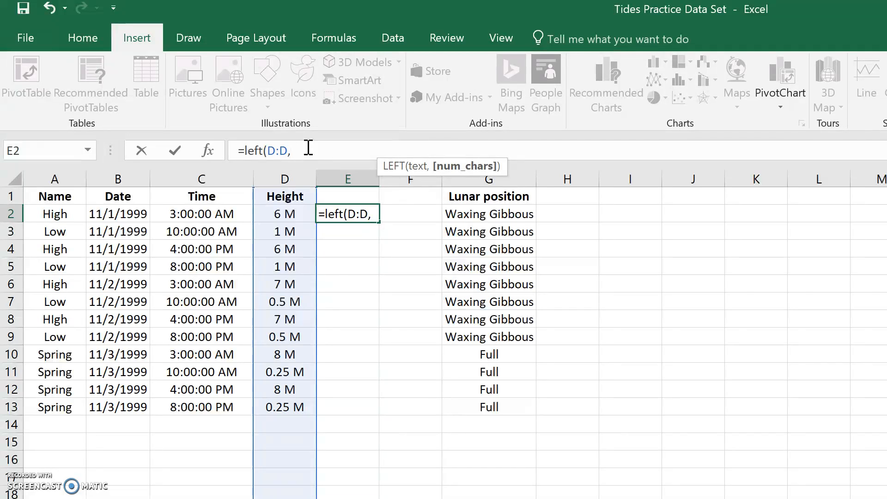
{"action": "type", "text": "len"}
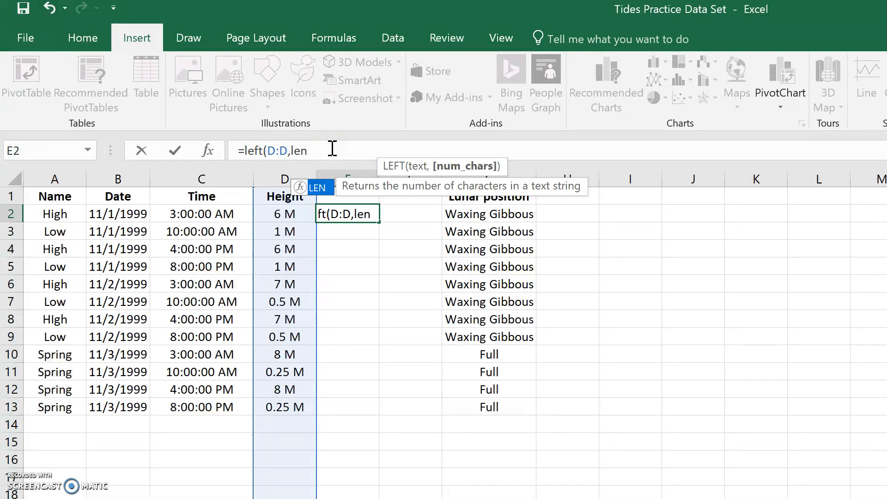
{"action": "type", "text": "("}
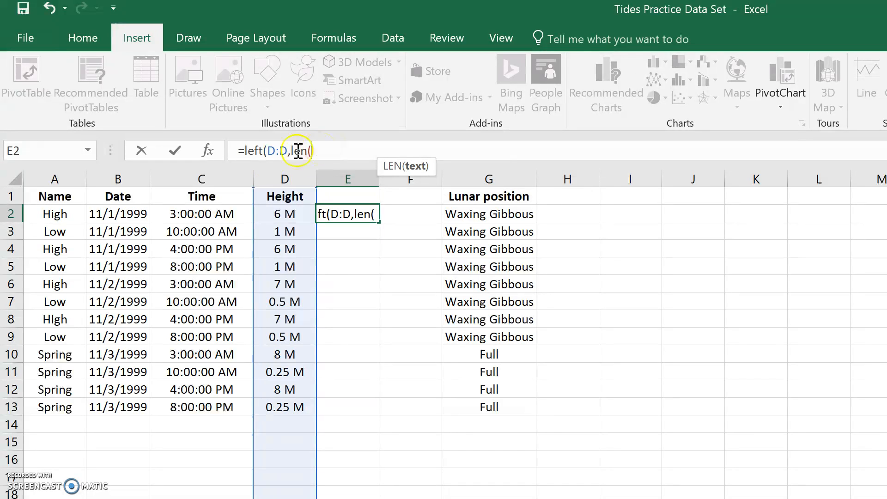
{"action": "left_click", "coordinate": [294, 176]}
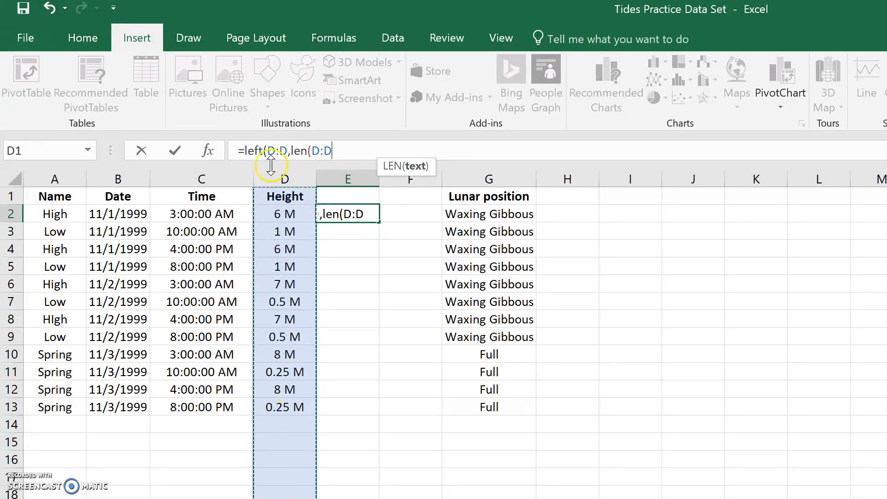
{"action": "type", "text": ")-2"}
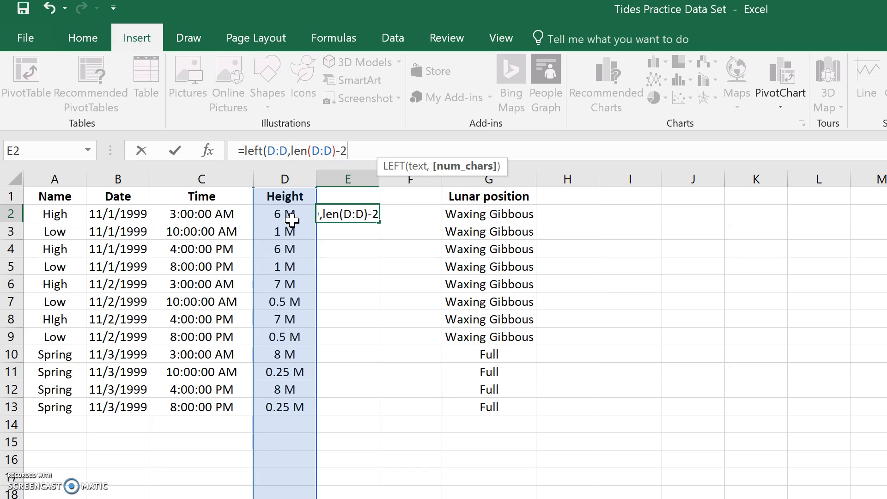
{"action": "left_click", "coordinate": [370, 159]}
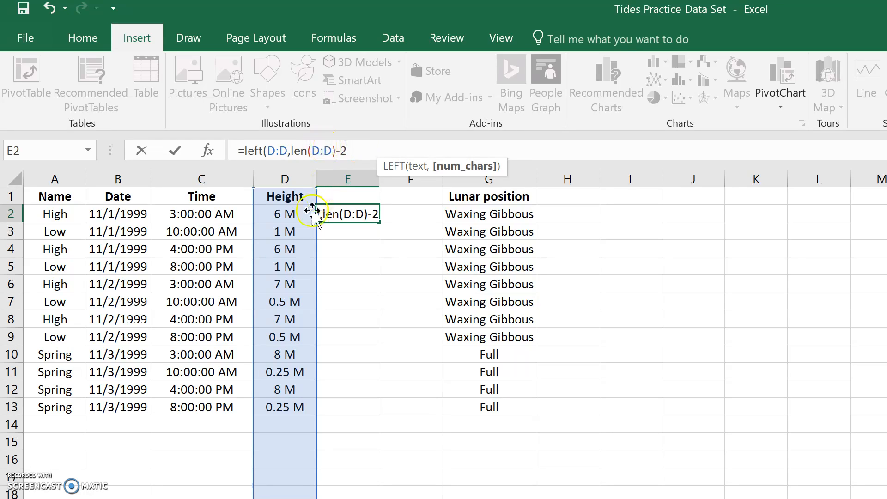
{"action": "left_click", "coordinate": [289, 213]}
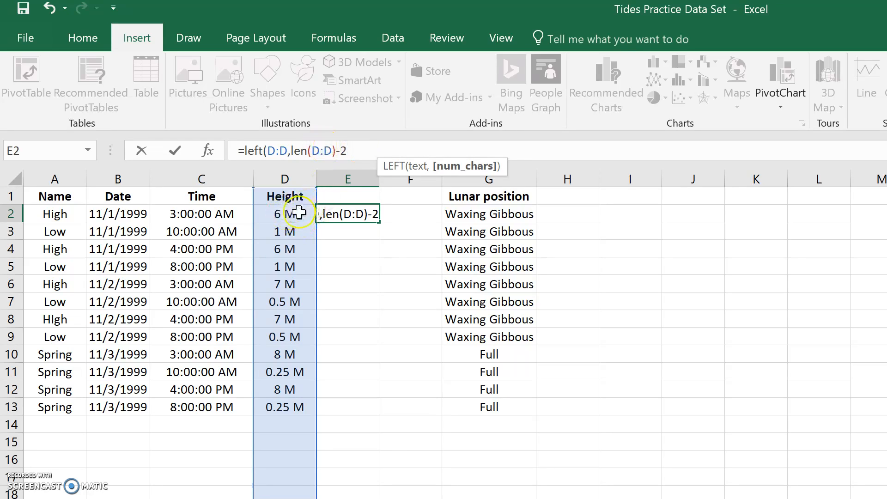
{"action": "type", "text": ")"}
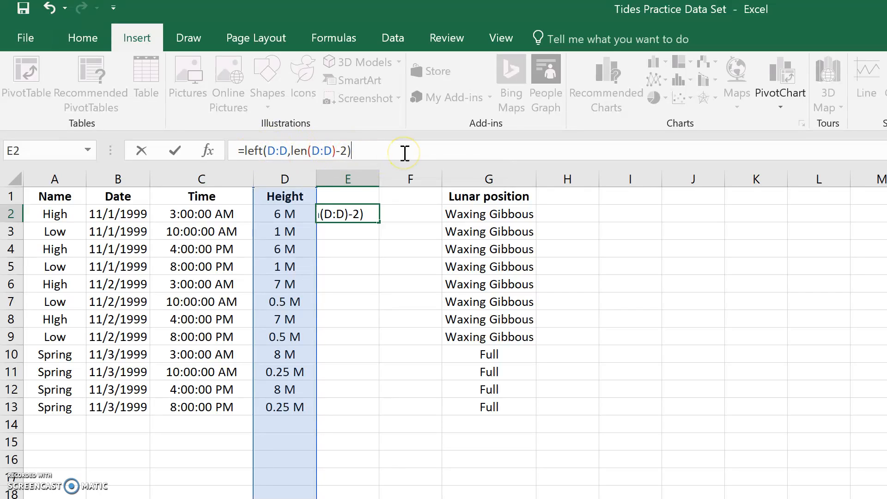
{"action": "key", "text": "Return"}
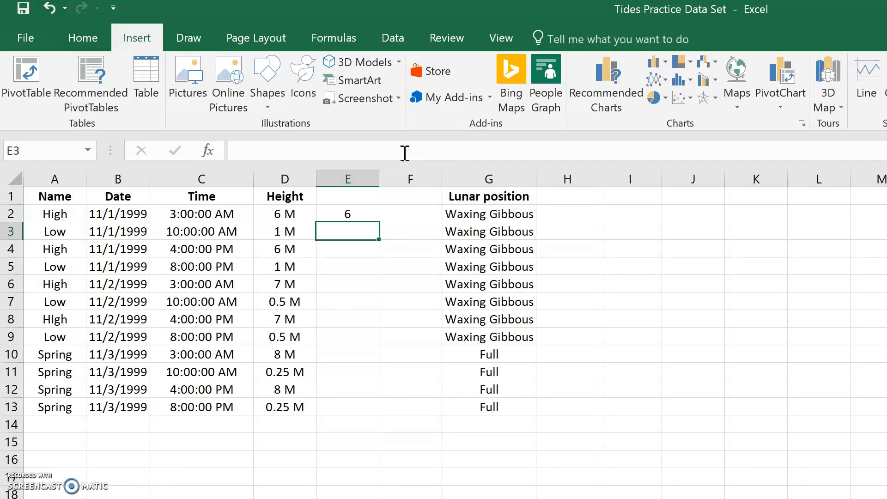
- Fill the E2 formula down column E through row 13
{"action": "left_click", "coordinate": [345, 213]}
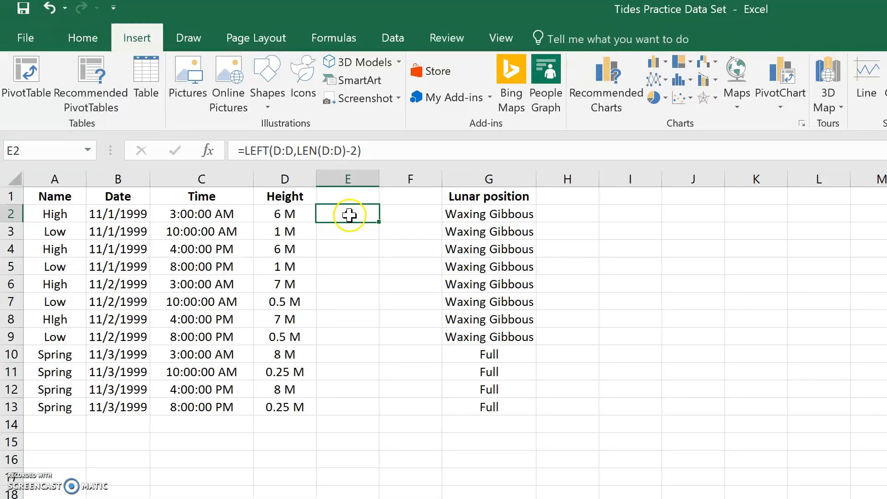
{"action": "left_click", "coordinate": [346, 233]}
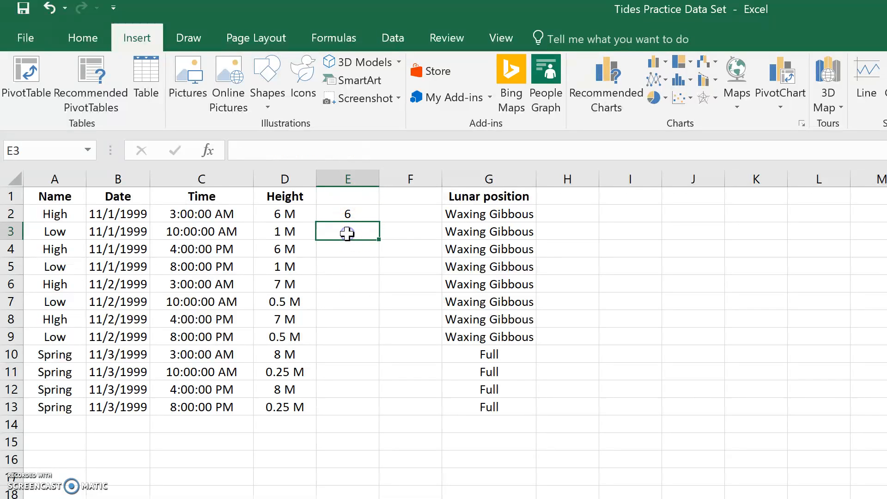
{"action": "left_click", "coordinate": [347, 217]}
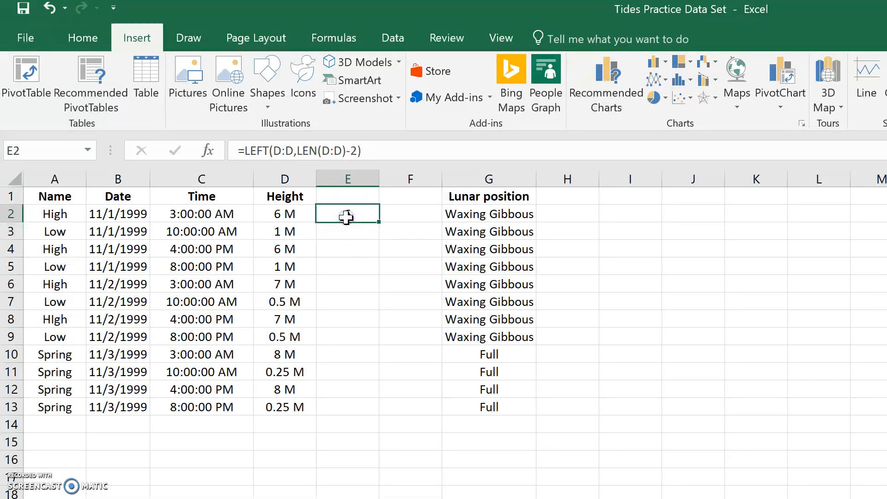
{"action": "left_click", "coordinate": [349, 314]}
{"action": "left_click", "coordinate": [343, 213]}
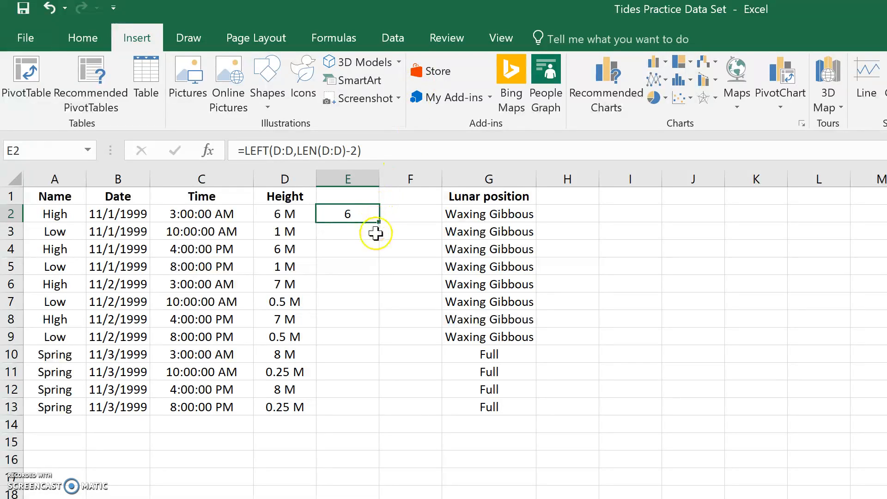
{"action": "left_click_drag", "start_coordinate": [379, 227], "coordinate": [367, 419]}
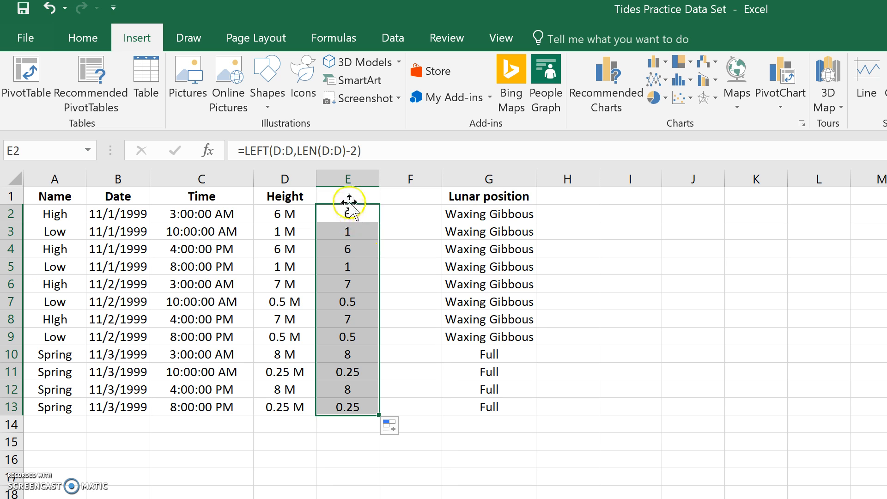
- Examine the formulas behind the values in sample cells of column E
{"action": "left_click", "coordinate": [399, 221]}
{"action": "left_click", "coordinate": [364, 218]}
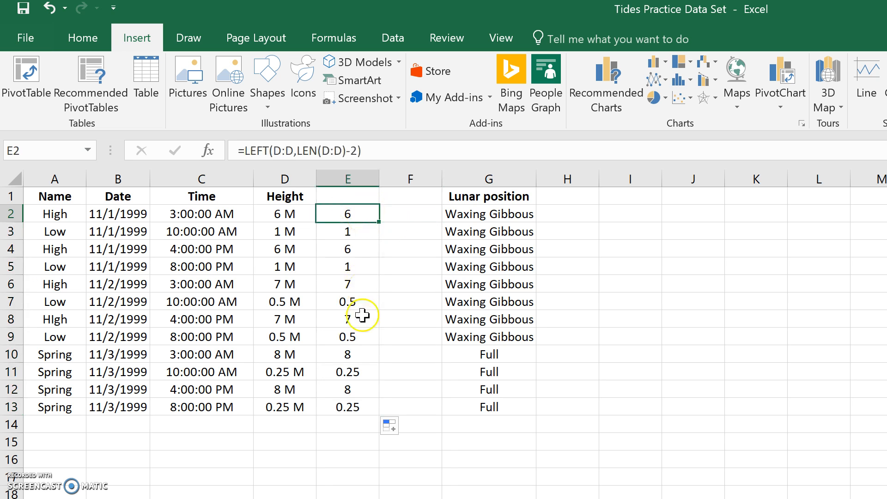
{"action": "left_click", "coordinate": [363, 347]}
{"action": "left_click", "coordinate": [363, 403]}
{"action": "left_click", "coordinate": [356, 273]}
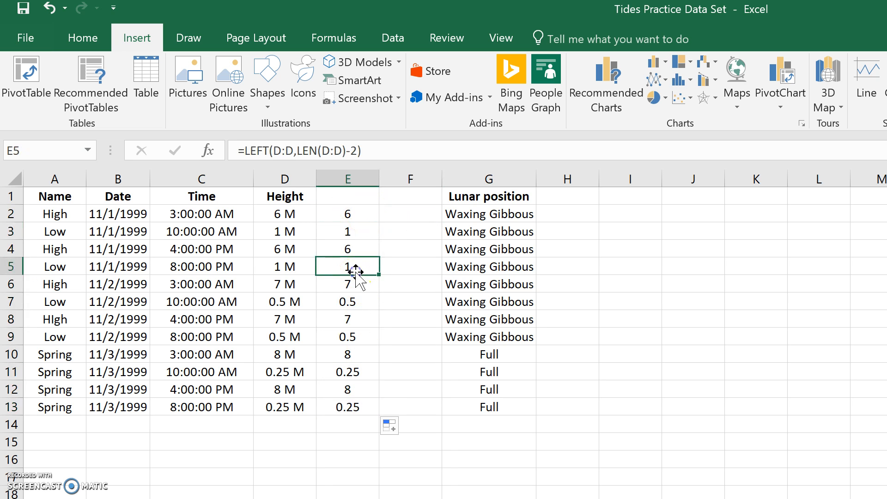
{"action": "left_click", "coordinate": [350, 232]}
{"action": "left_click", "coordinate": [348, 179]}
{"action": "left_click", "coordinate": [346, 250]}
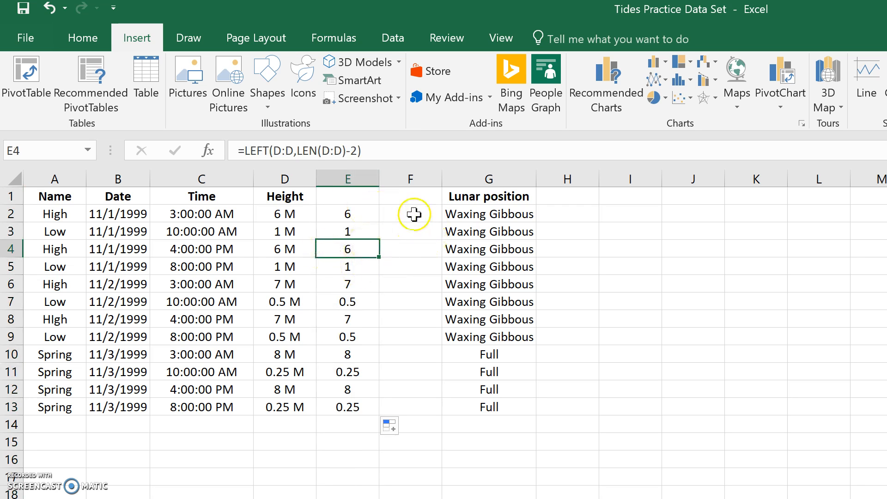
- Copy column E and paste it into column F as values only
{"action": "left_click", "coordinate": [358, 178]}
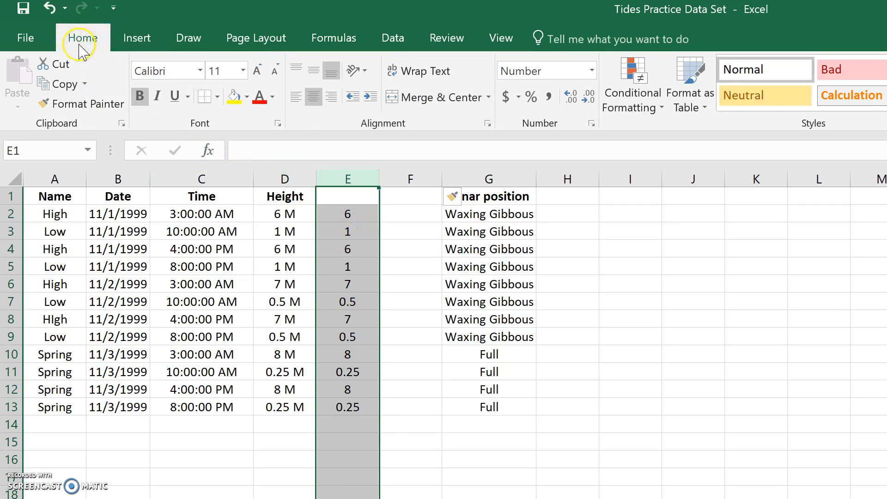
{"action": "left_click", "coordinate": [64, 84]}
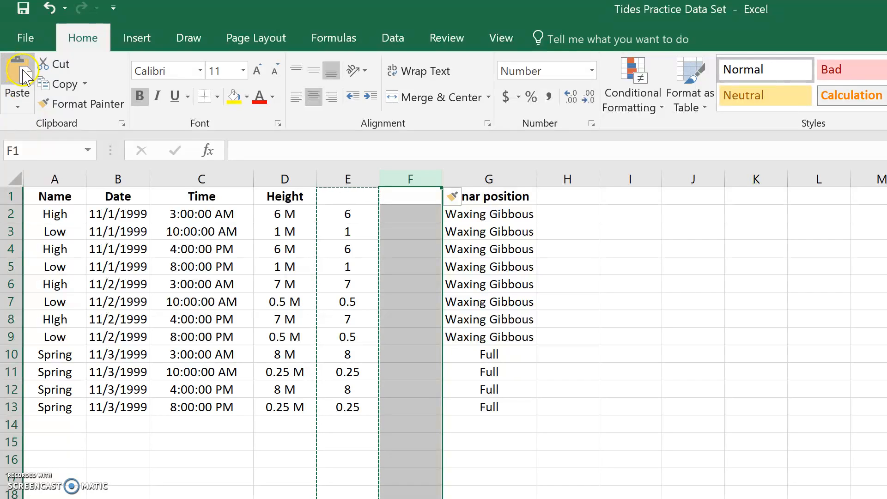
{"action": "left_click", "coordinate": [23, 104]}
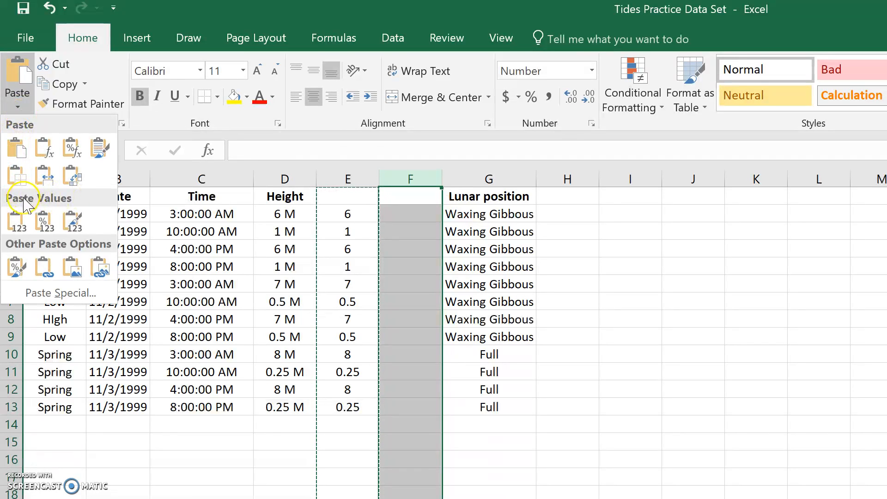
{"action": "left_click", "coordinate": [14, 221]}
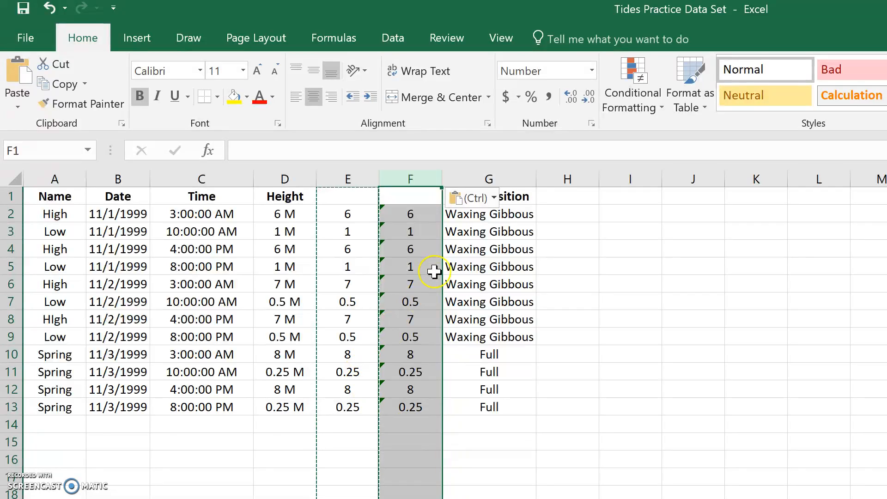
{"action": "left_click", "coordinate": [528, 440]}
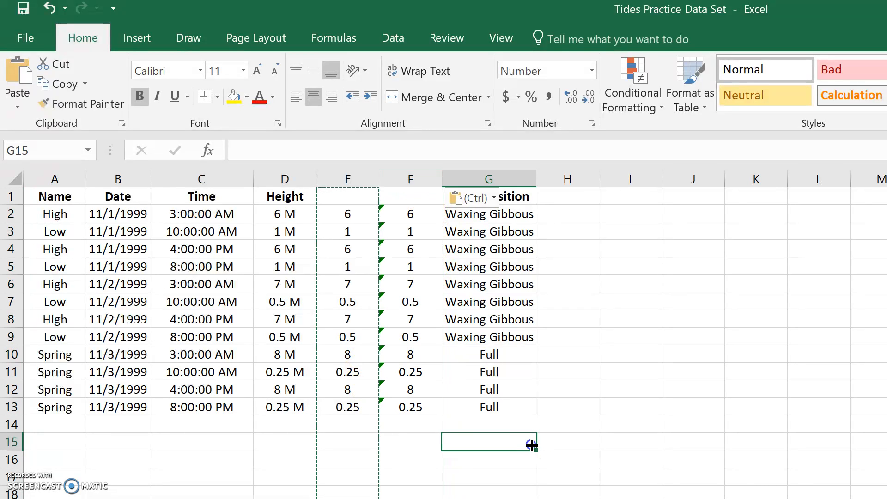
{"action": "left_click", "coordinate": [416, 271]}
{"action": "left_click", "coordinate": [366, 229]}
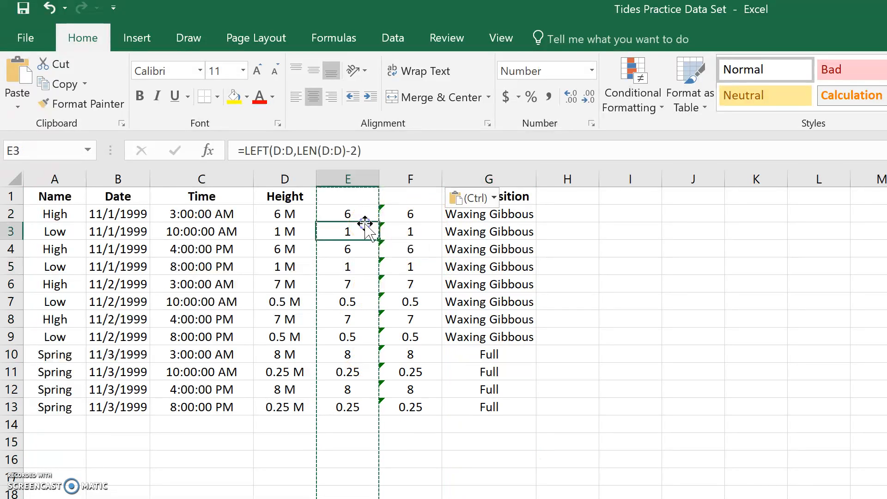
{"action": "left_click", "coordinate": [421, 437]}
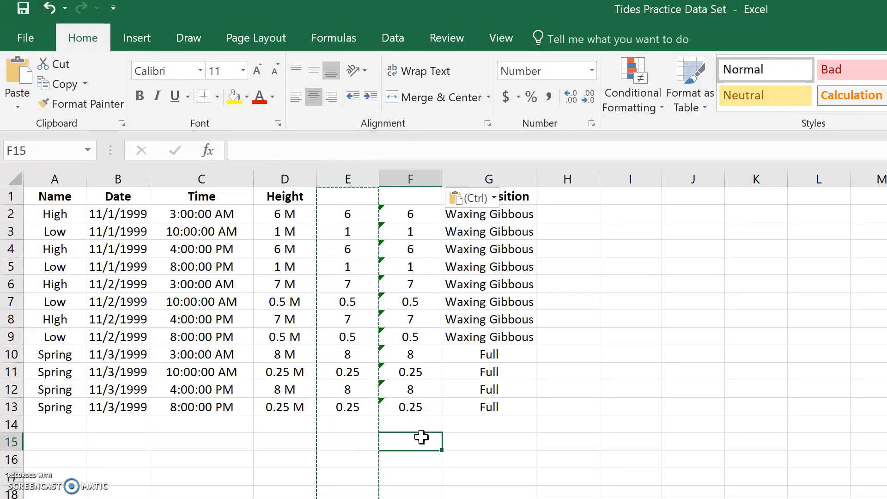
- Try to paste the copied column at cell I14
{"action": "left_click", "coordinate": [646, 427]}
{"action": "key", "text": "ctrl+v"}
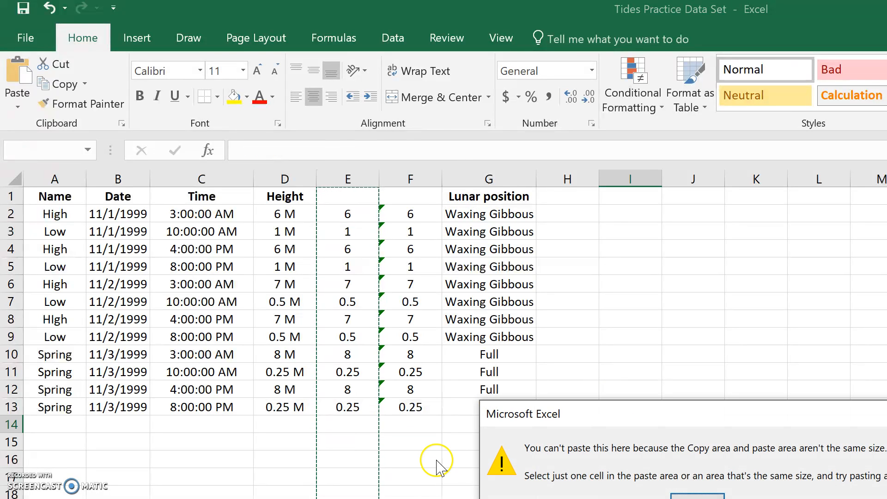
{"action": "key", "text": "Return"}
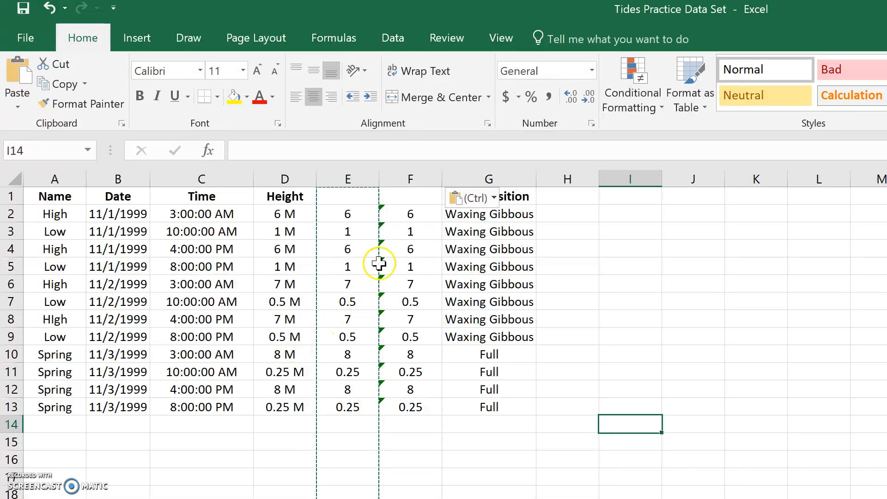
- Paste the copied column E with its formulas into column F, and undo that paste
{"action": "left_click", "coordinate": [360, 180]}
{"action": "left_click", "coordinate": [400, 180]}
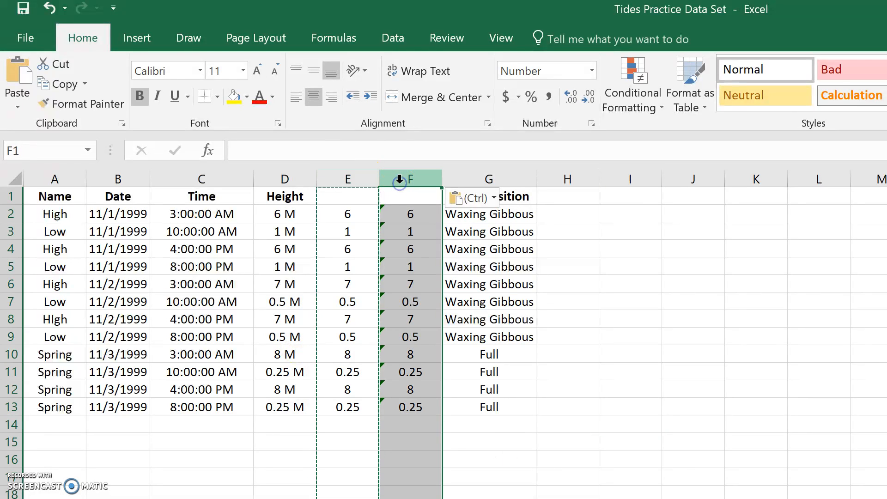
{"action": "key", "text": "ctrl+v"}
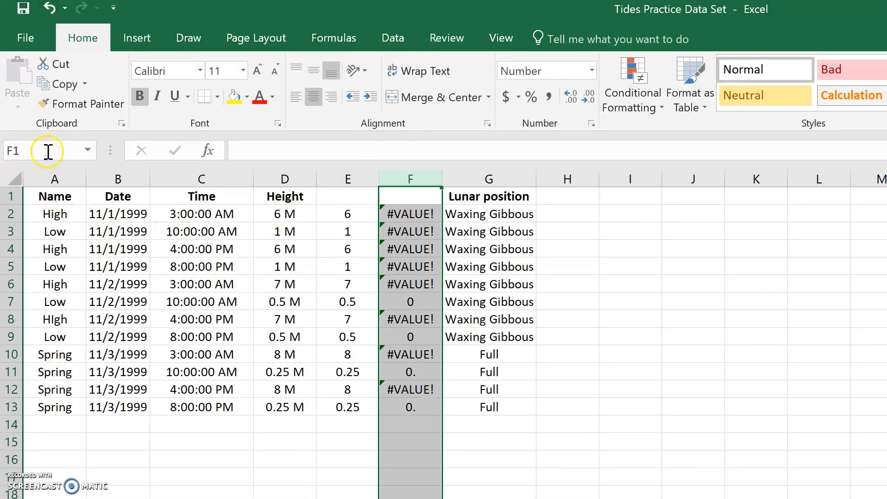
{"action": "left_click", "coordinate": [48, 11]}
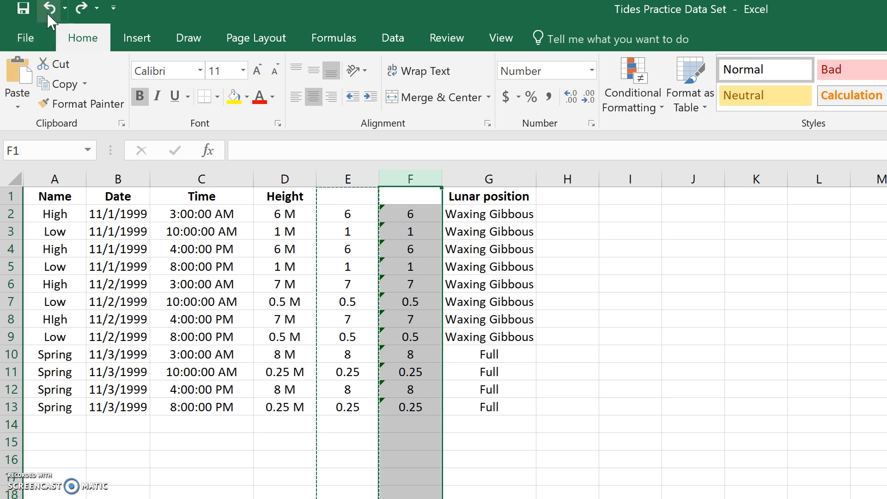
{"action": "left_click", "coordinate": [417, 201]}
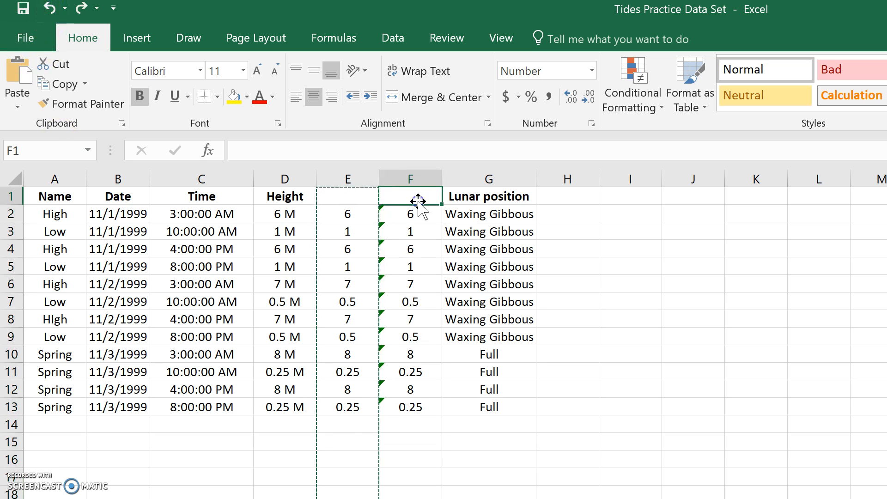
- Convert column F to numbers with Text to Columns, using Delimited with Tab, General data format and destination $F$1
{"action": "left_click", "coordinate": [409, 176]}
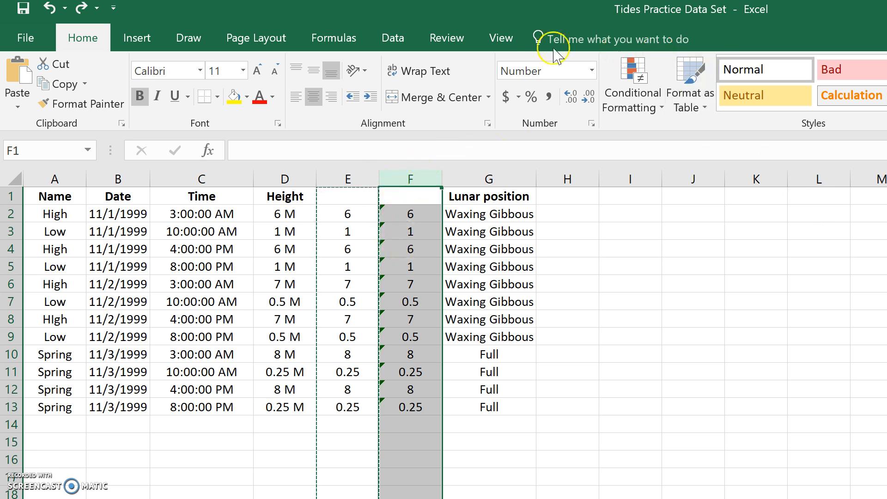
{"action": "left_click", "coordinate": [384, 37]}
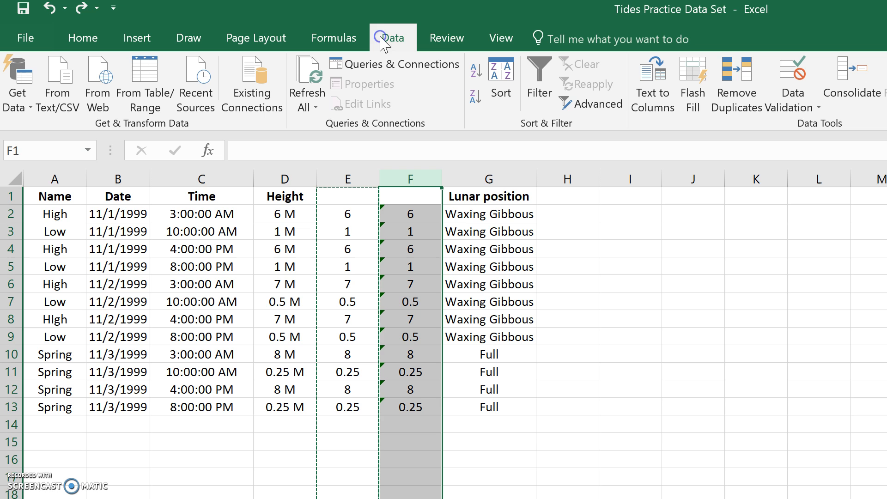
{"action": "left_click", "coordinate": [662, 104]}
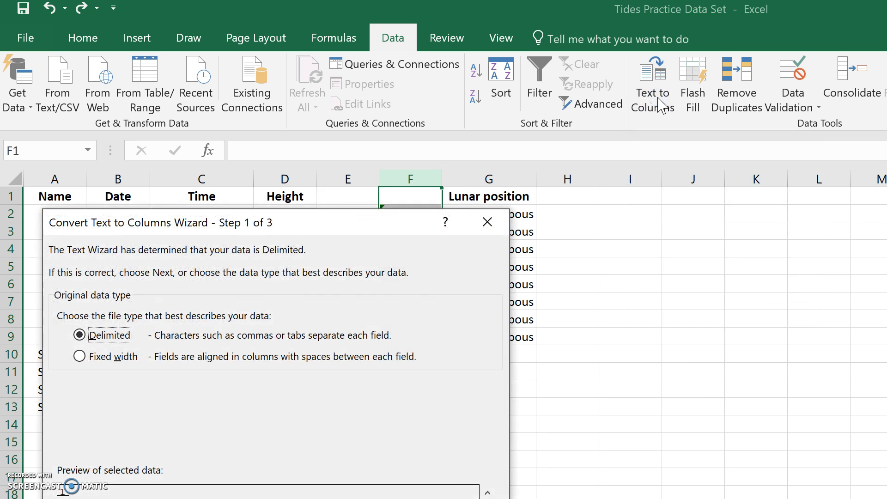
{"action": "left_click_drag", "start_coordinate": [364, 226], "coordinate": [727, 82]}
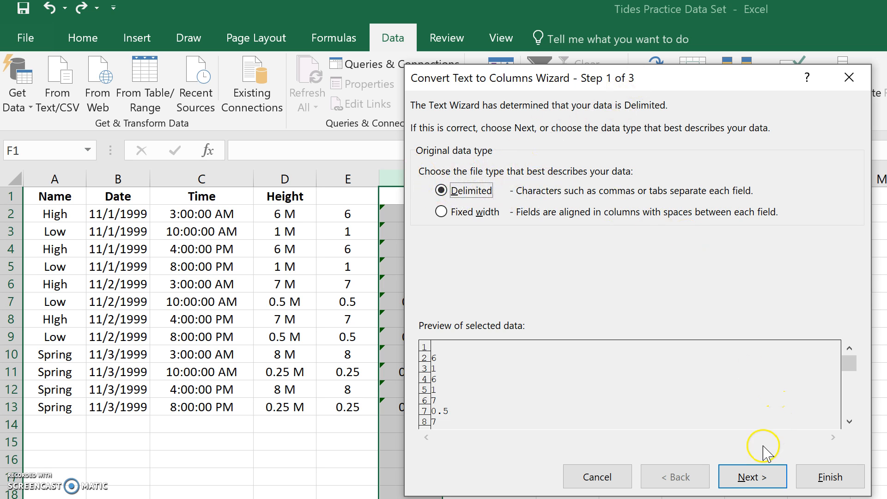
{"action": "left_click", "coordinate": [749, 477]}
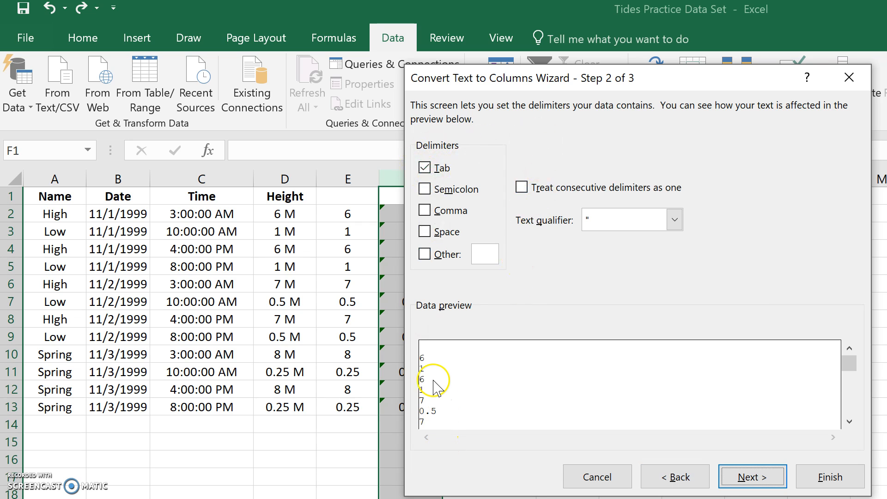
{"action": "left_click", "coordinate": [850, 413]}
{"action": "left_click", "coordinate": [849, 348]}
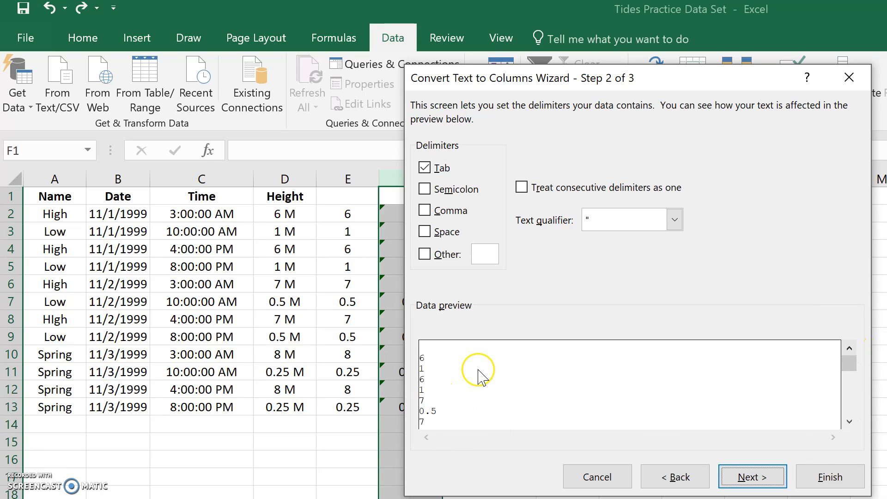
{"action": "left_click", "coordinate": [747, 479]}
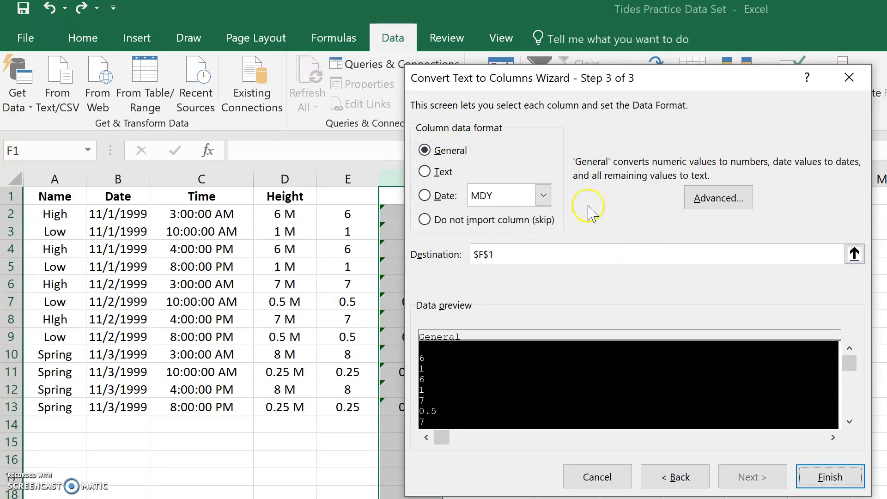
{"action": "left_click", "coordinate": [825, 477]}
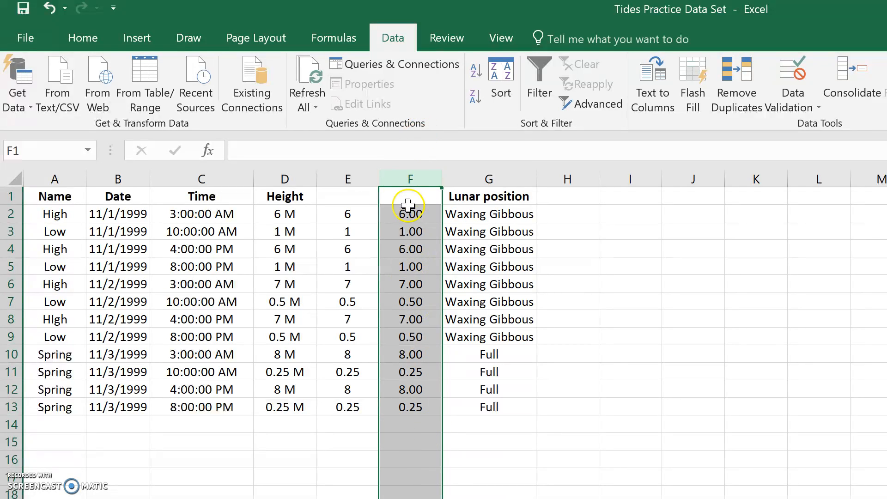
- Check the number format of column F and examine its individual cell values down to row 13
{"action": "left_click", "coordinate": [89, 39]}
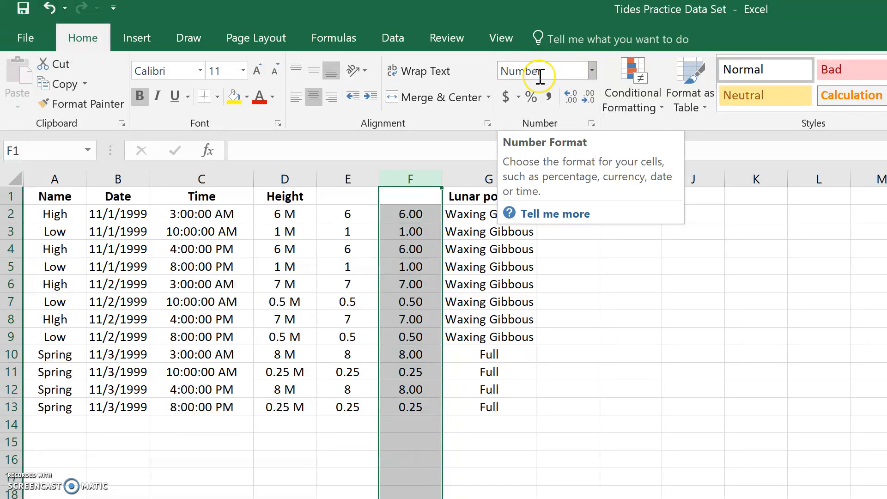
{"action": "left_click", "coordinate": [426, 286]}
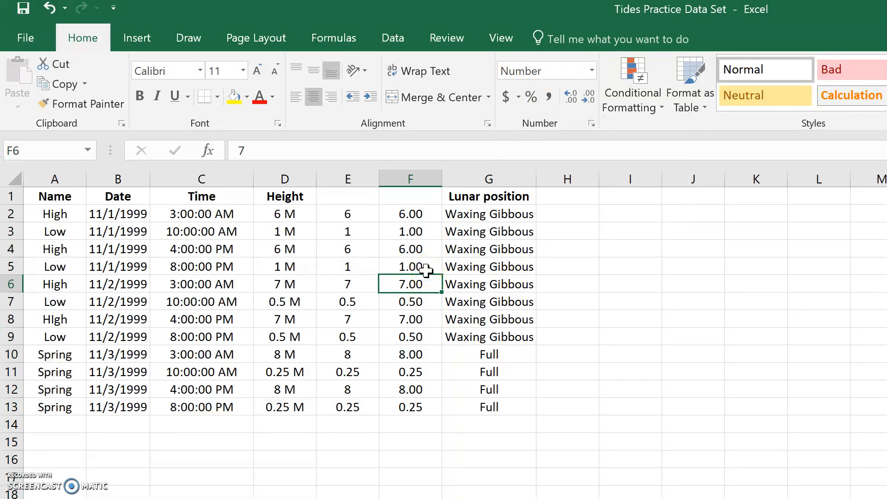
{"action": "key", "text": "Up"}
{"action": "key", "text": "Up"}
{"action": "key", "text": "Down"}
{"action": "key", "text": "Down"}
{"action": "key", "text": "Down"}
{"action": "key", "text": "Down"}
{"action": "key", "text": "Down"}
{"action": "key", "text": "Down"}
{"action": "key", "text": "Down"}
{"action": "key", "text": "Down"}
{"action": "key", "text": "Down"}
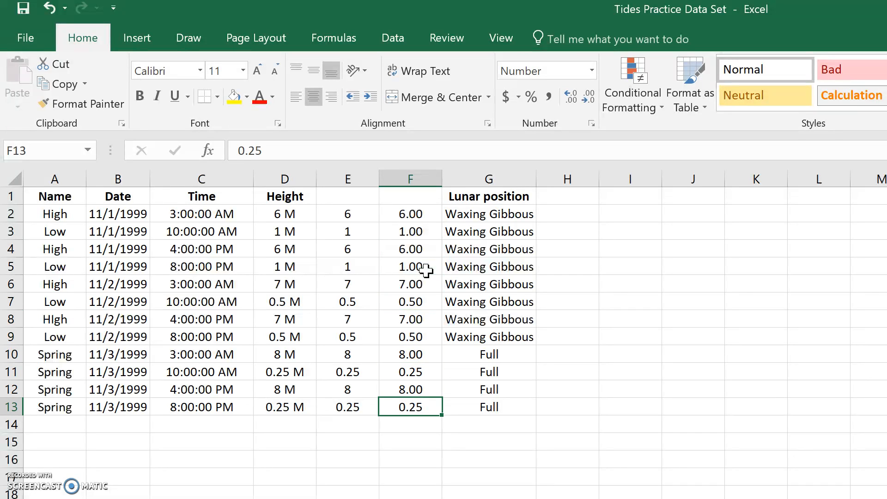
- Enter the header Height in cell F1
{"action": "left_click", "coordinate": [409, 203]}
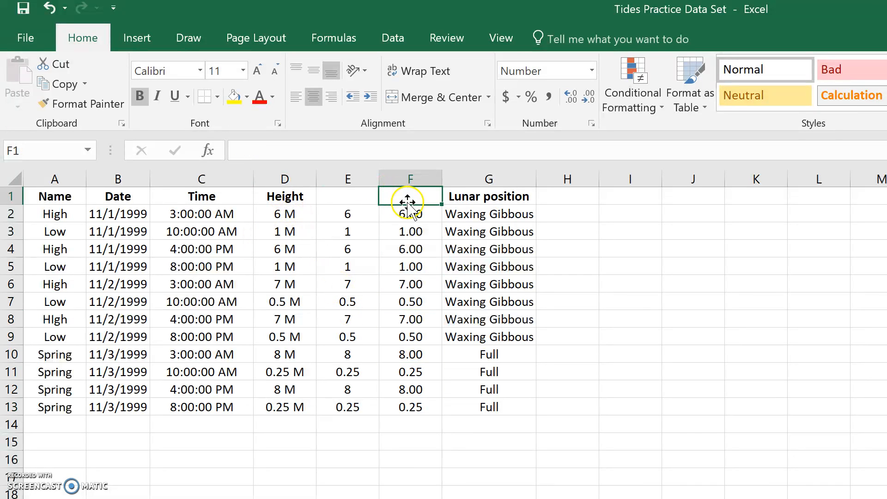
{"action": "type", "text": "Height"}
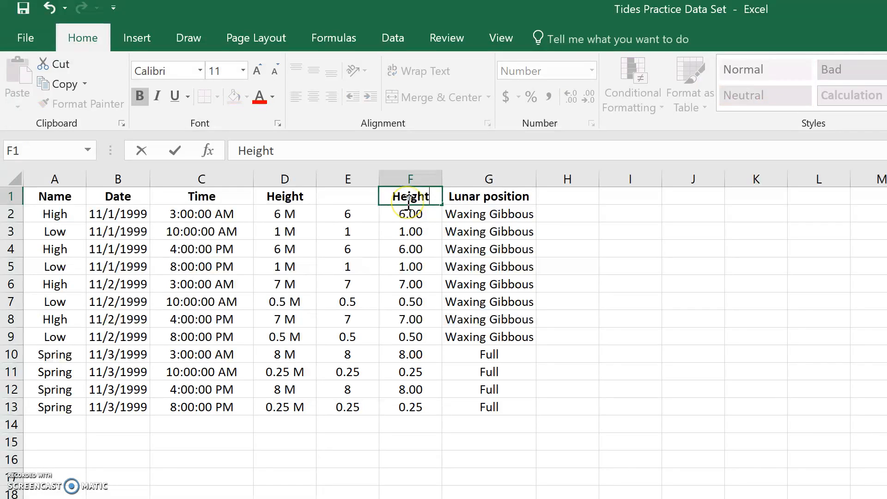
{"action": "left_click", "coordinate": [405, 439]}
- Clear the old height text and formula columns D and E, and delete both columns from the sheet
{"action": "left_click_drag", "start_coordinate": [281, 179], "coordinate": [340, 175]}
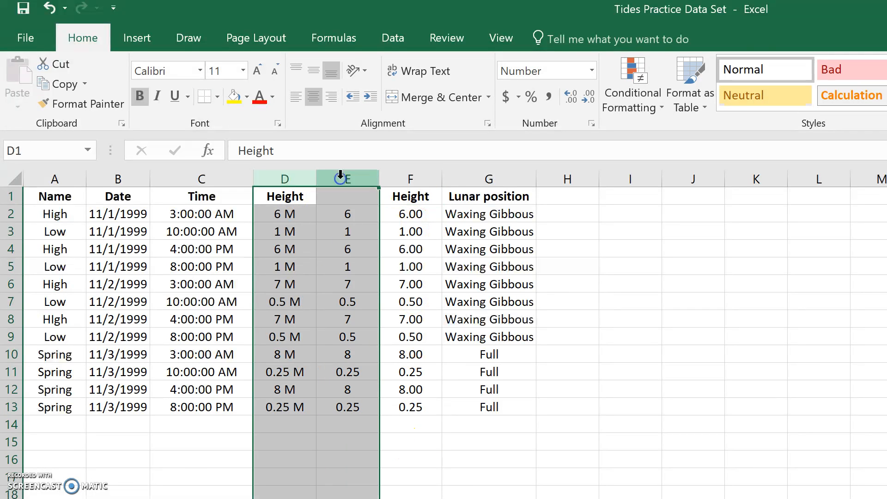
{"action": "key", "text": "Delete"}
{"action": "left_click", "coordinate": [345, 179]}
{"action": "right_click", "coordinate": [342, 179]}
{"action": "left_click", "coordinate": [293, 178]}
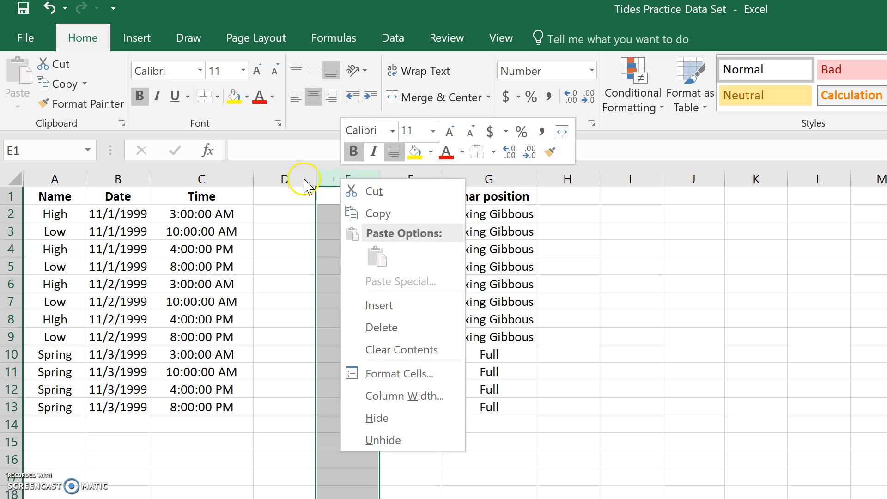
{"action": "left_click", "coordinate": [288, 174]}
{"action": "left_click_drag", "start_coordinate": [288, 174], "coordinate": [331, 175]}
{"action": "right_click", "coordinate": [333, 174]}
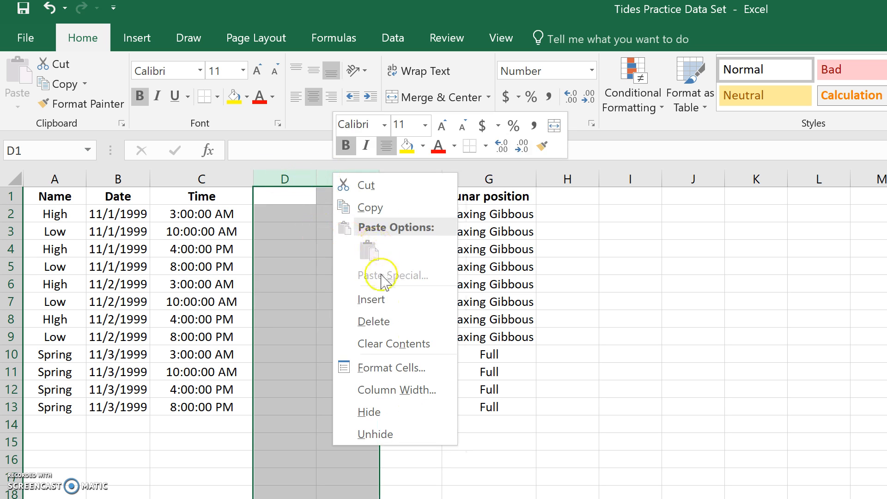
{"action": "left_click", "coordinate": [375, 322]}
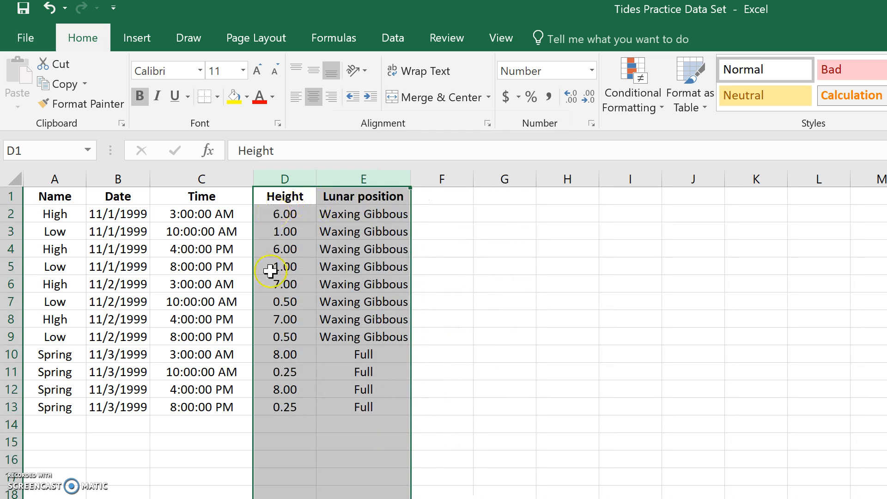
{"action": "left_click", "coordinate": [492, 401]}
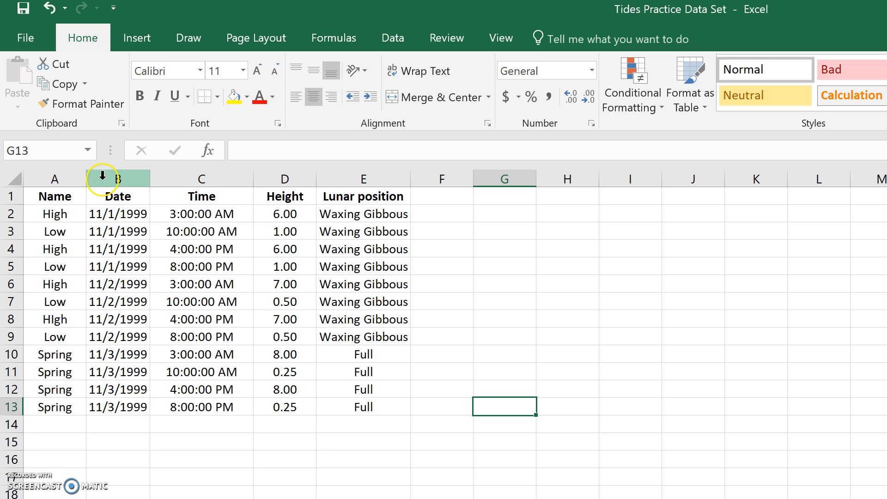
- Insert the recommended Line chart for the Date, Time and Height columns and place it beside the data, starting at row 1
{"action": "left_click_drag", "start_coordinate": [103, 176], "coordinate": [190, 170]}
{"action": "left_click_drag", "start_coordinate": [266, 170], "coordinate": [288, 174]}
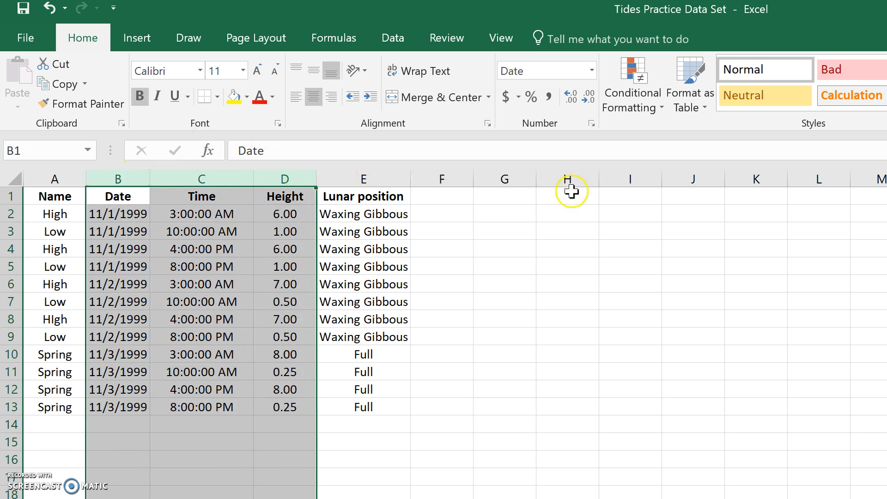
{"action": "left_click", "coordinate": [141, 39]}
{"action": "left_click", "coordinate": [578, 112]}
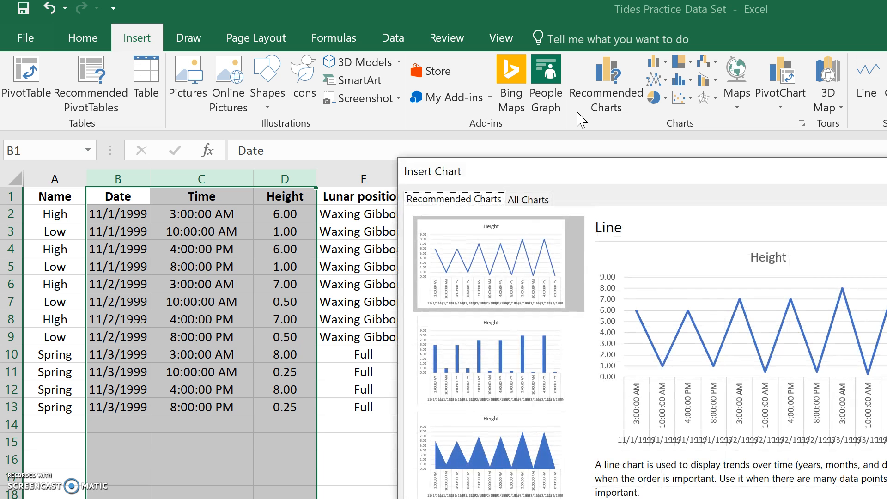
{"action": "left_click_drag", "start_coordinate": [654, 184], "coordinate": [543, 72]}
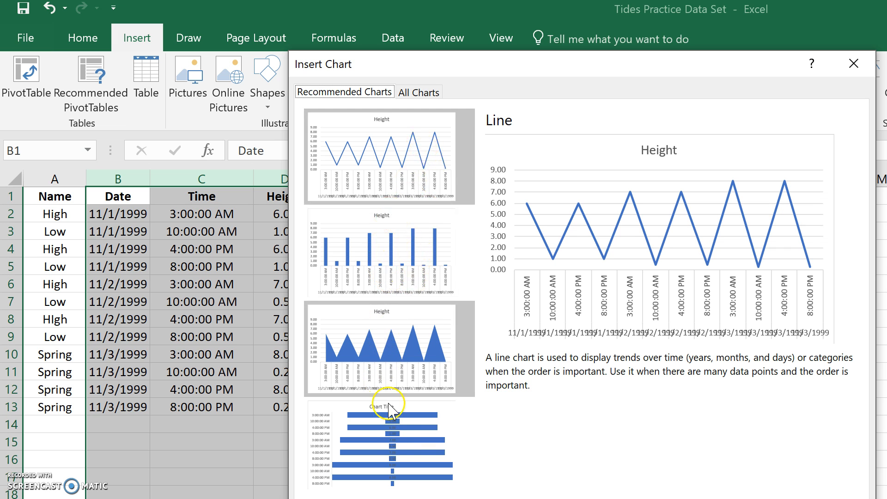
{"action": "left_click", "coordinate": [414, 92]}
{"action": "mouse_move", "coordinate": [459, 263]}
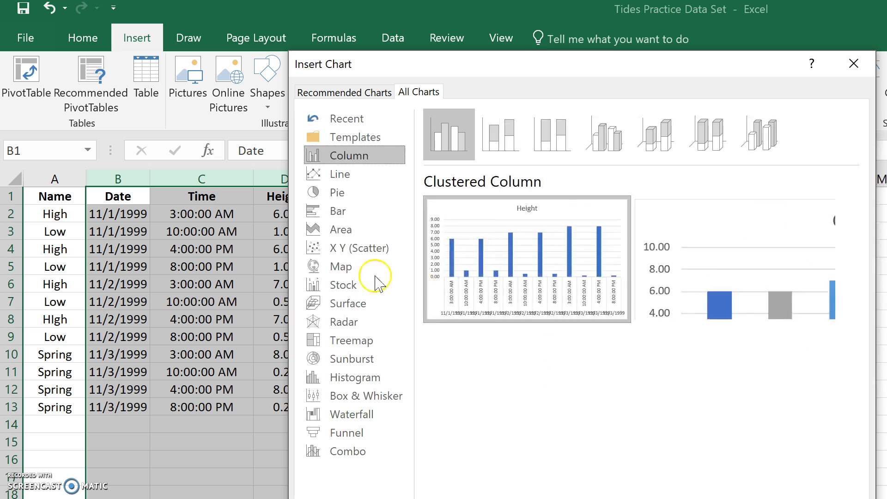
{"action": "left_click", "coordinate": [341, 97]}
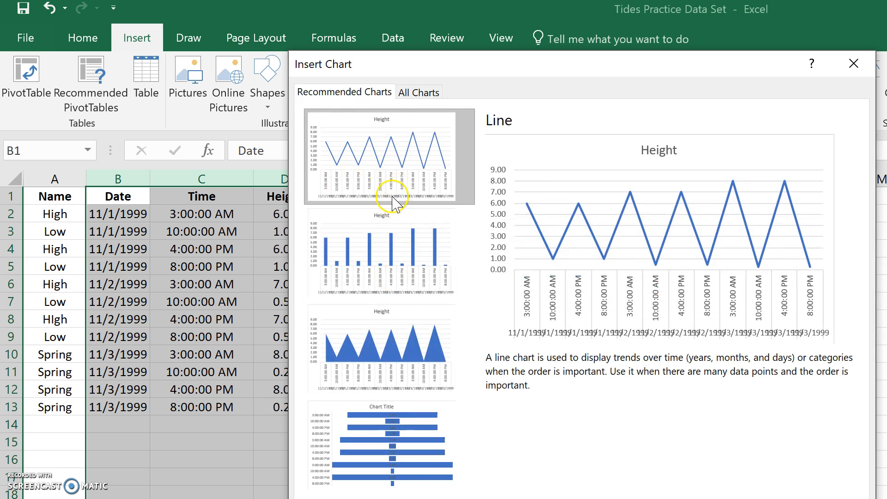
{"action": "left_click", "coordinate": [379, 273]}
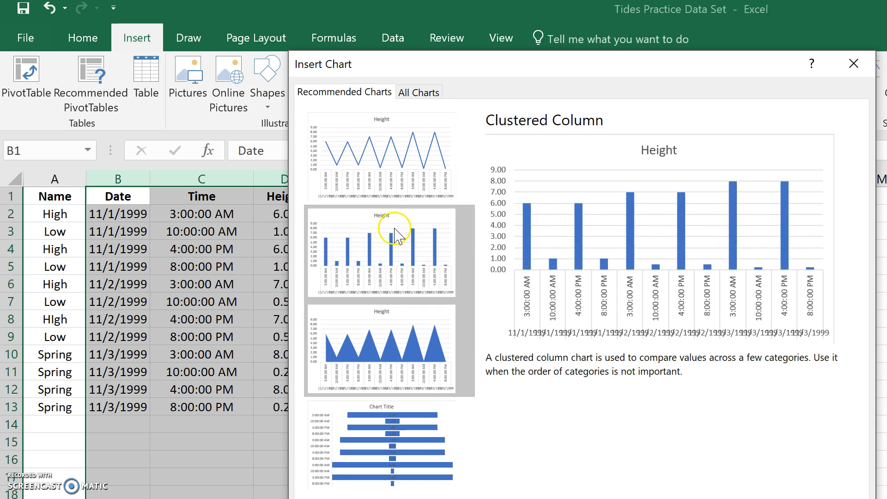
{"action": "left_click", "coordinate": [387, 150]}
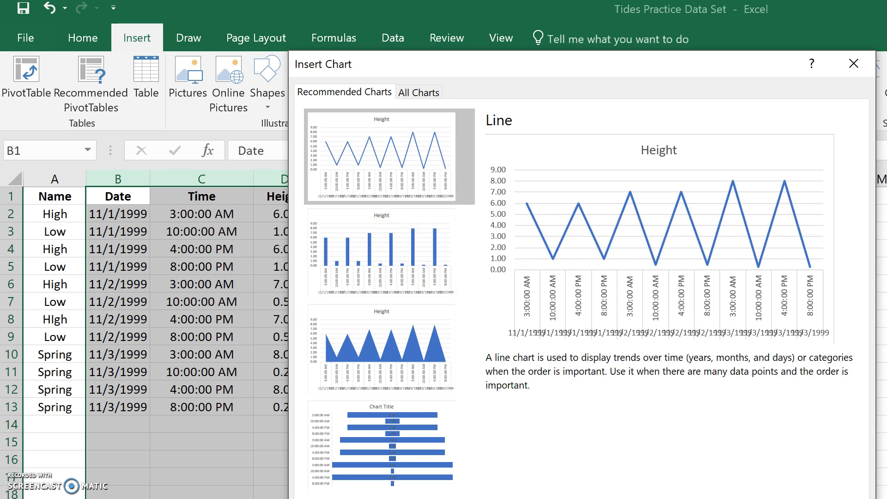
{"action": "key", "text": "Return"}
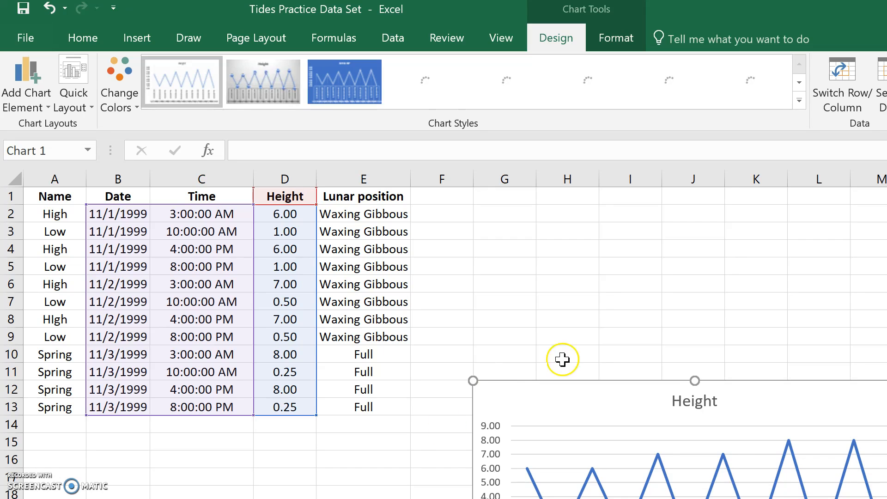
{"action": "left_click_drag", "start_coordinate": [653, 383], "coordinate": [610, 192]}
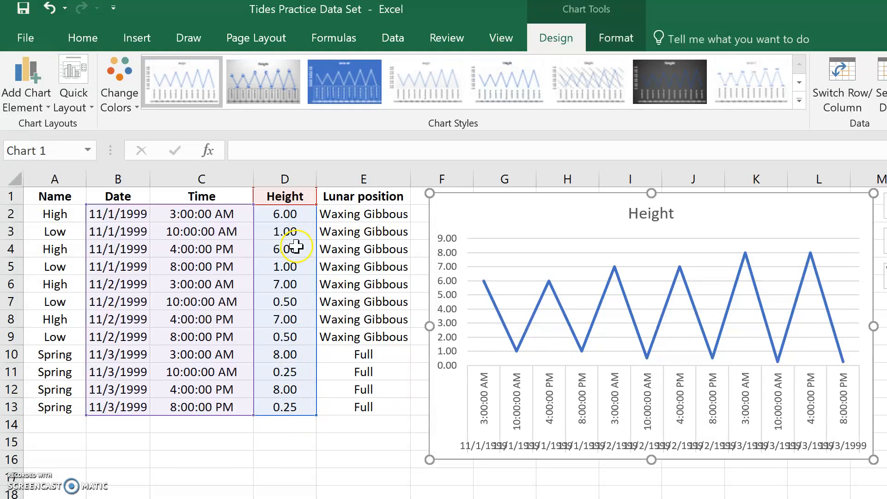
- Open the chart area's formatting settings and look through its text options
{"action": "left_click", "coordinate": [615, 425]}
{"action": "right_click", "coordinate": [614, 425]}
{"action": "left_click", "coordinate": [626, 418]}
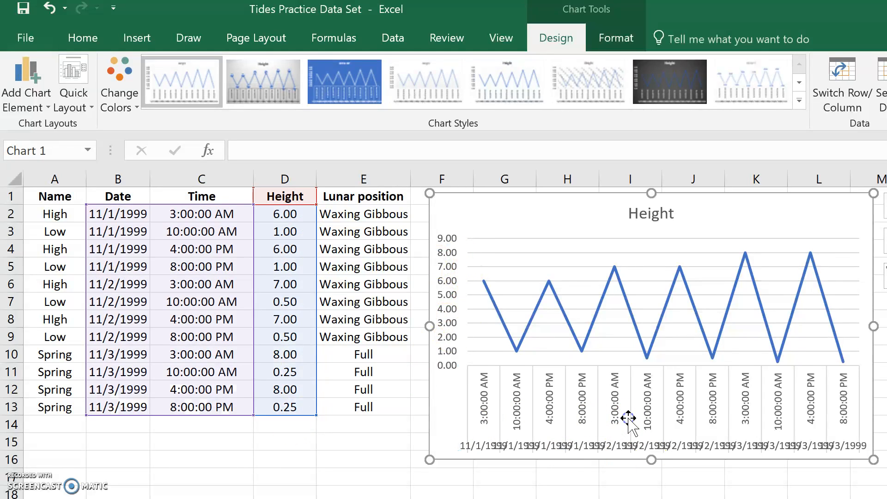
{"action": "right_click", "coordinate": [559, 401]}
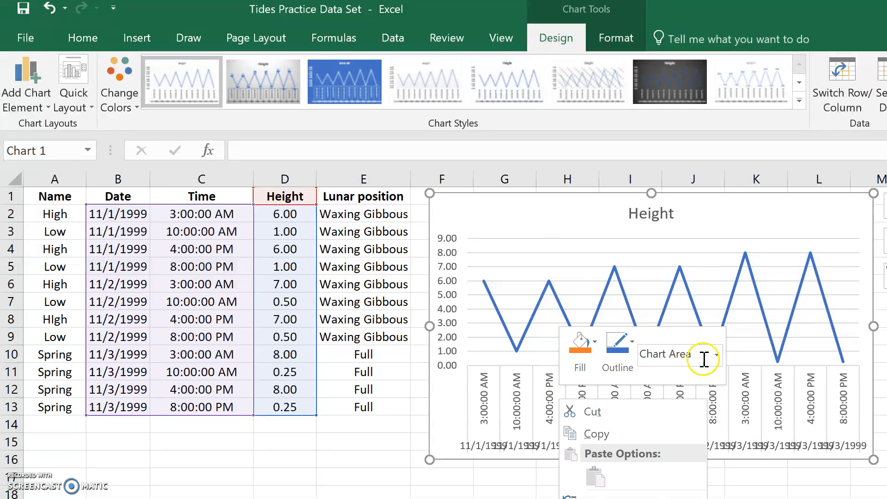
{"action": "left_click", "coordinate": [774, 489]}
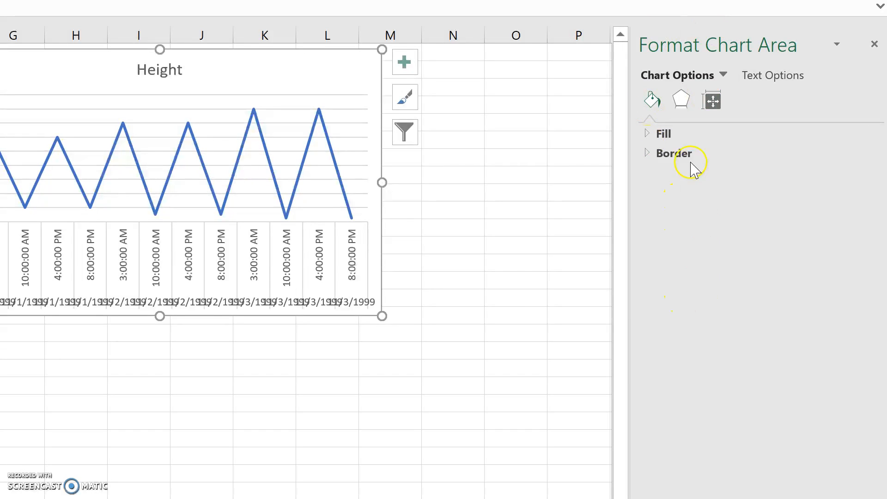
{"action": "left_click", "coordinate": [767, 75]}
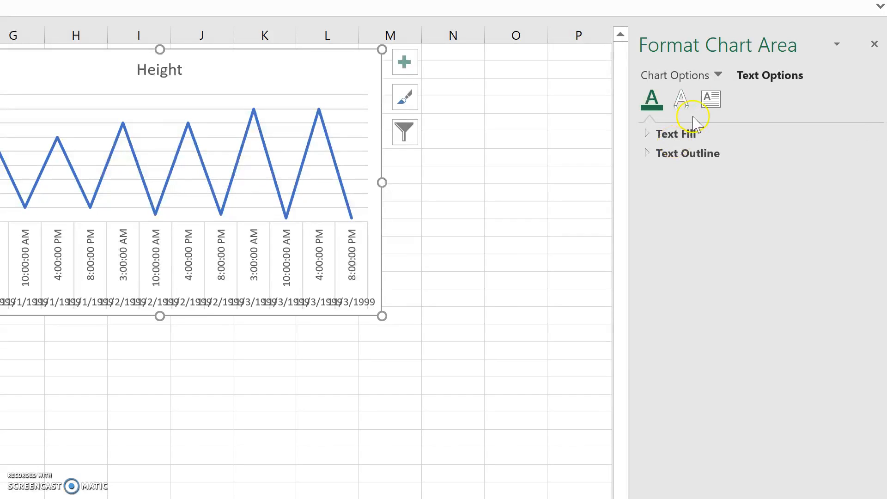
{"action": "left_click", "coordinate": [297, 268]}
{"action": "left_click_drag", "start_coordinate": [390, 489], "coordinate": [144, 455]}
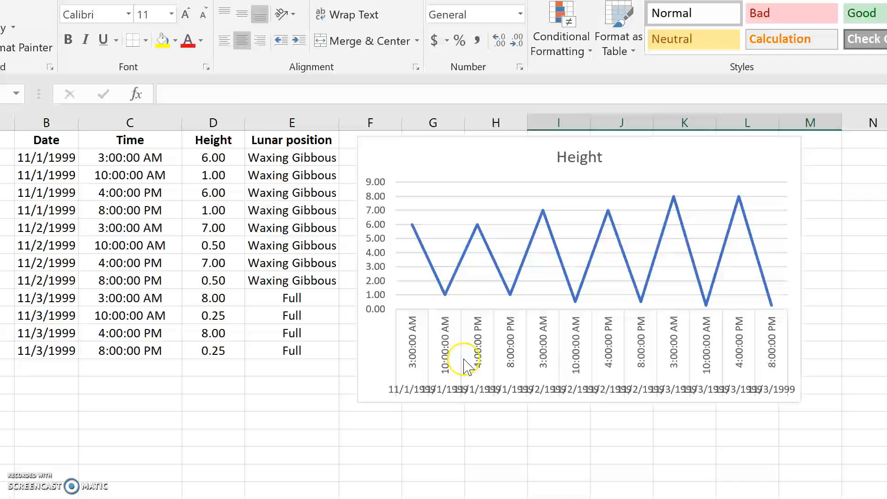
- Reduce the font size of the chart's horizontal axis labels to 1
{"action": "left_click", "coordinate": [465, 364]}
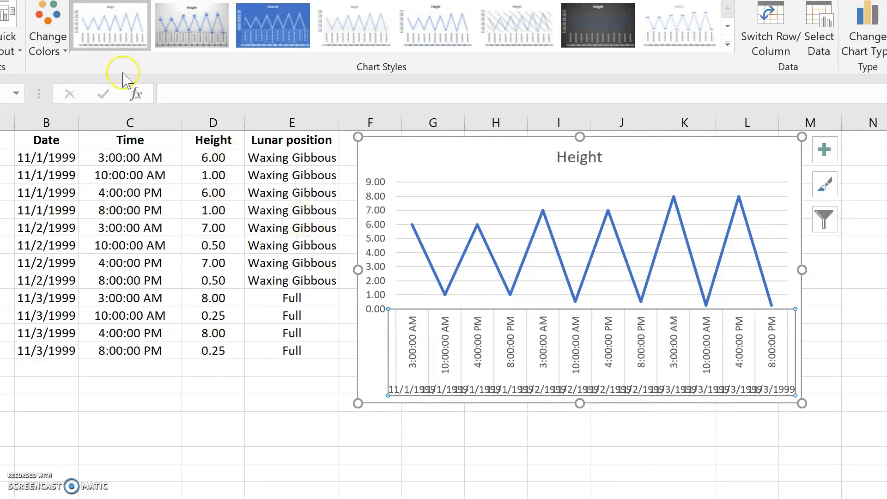
{"action": "left_click", "coordinate": [20, 0]}
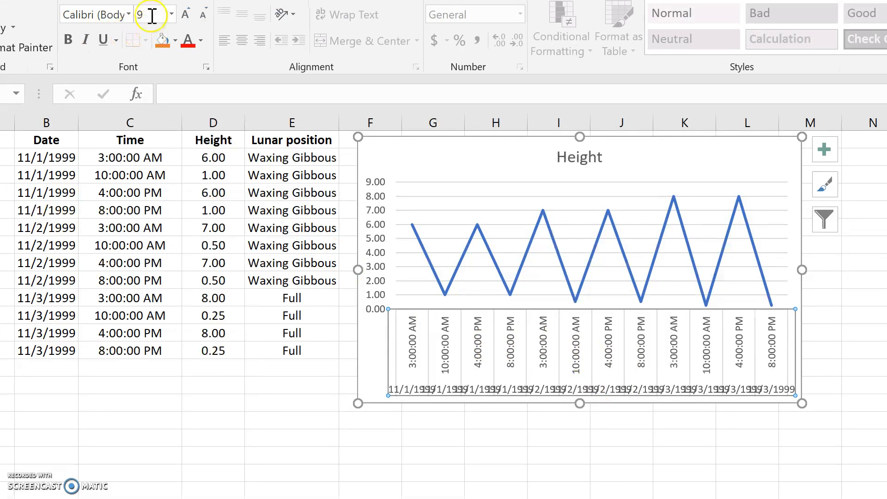
{"action": "left_click", "coordinate": [203, 14]}
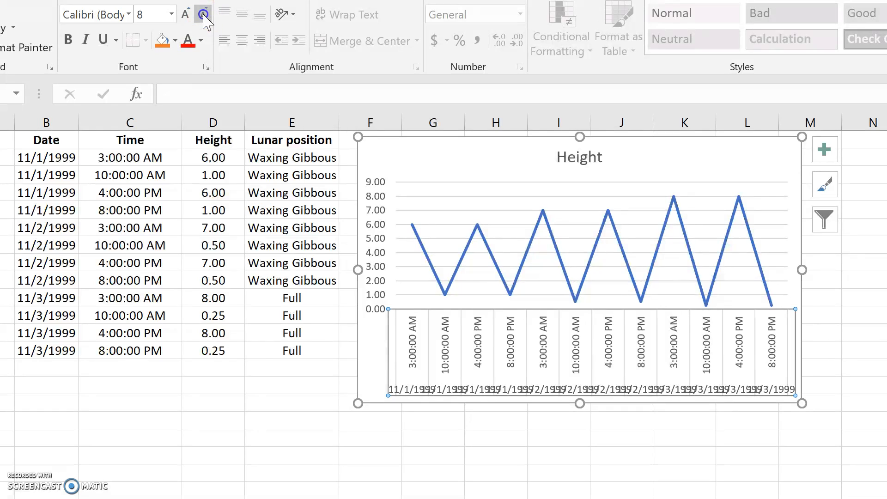
{"action": "left_click", "coordinate": [203, 14]}
{"action": "left_click", "coordinate": [204, 15]}
{"action": "left_click", "coordinate": [204, 15]}
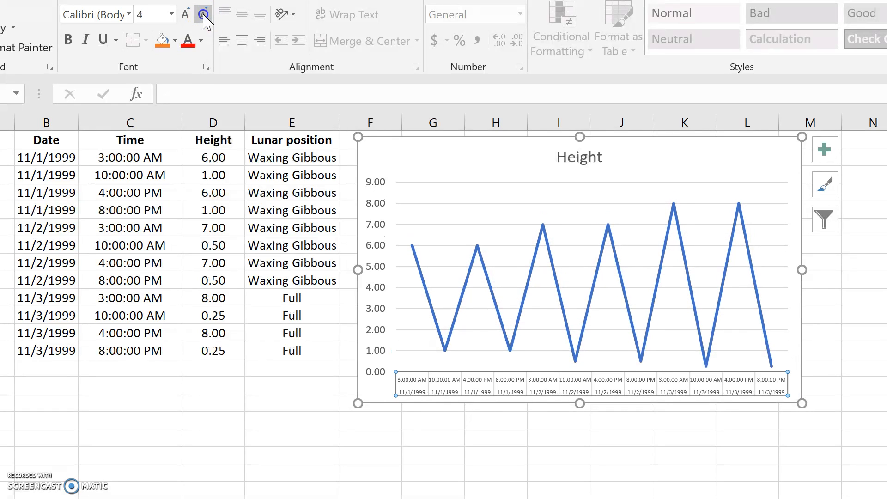
{"action": "left_click", "coordinate": [203, 15]}
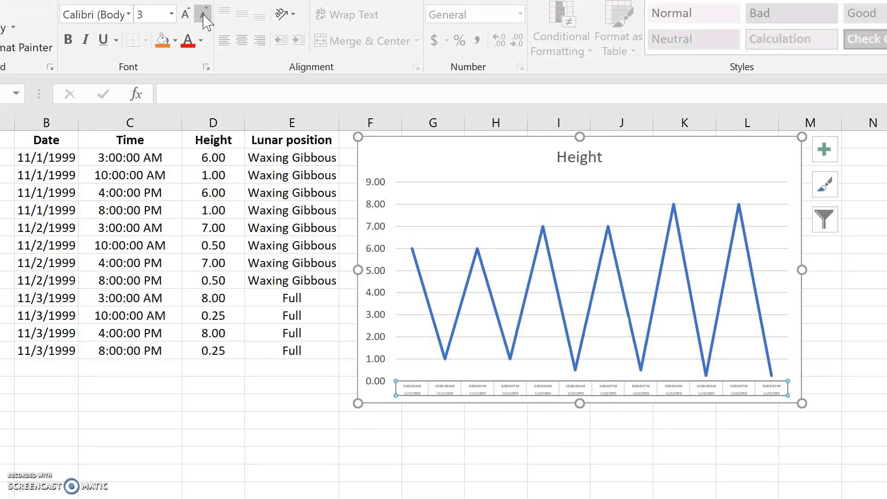
{"action": "left_click", "coordinate": [203, 15]}
{"action": "left_click", "coordinate": [204, 15]}
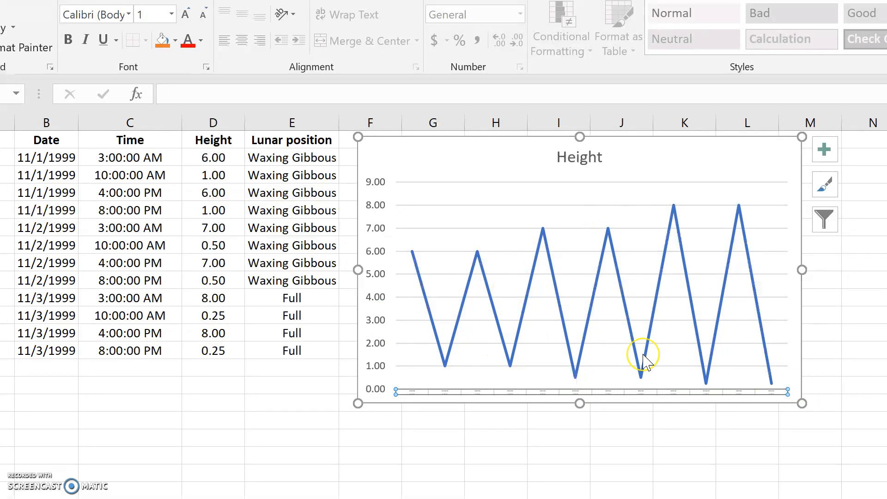
- Move the chart about one column to the right and four rows down, and deselect it
{"action": "mouse_move", "coordinate": [645, 362]}
{"action": "left_click_drag", "start_coordinate": [625, 132], "coordinate": [687, 206]}
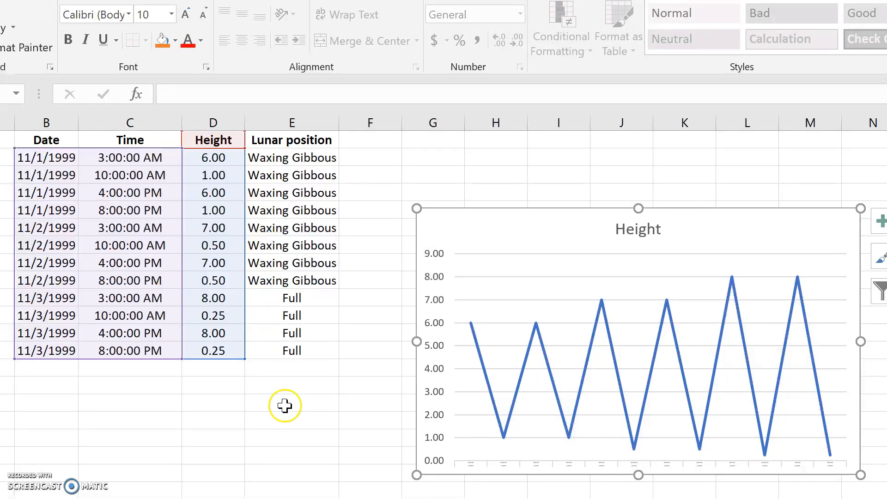
{"action": "left_click", "coordinate": [269, 419]}
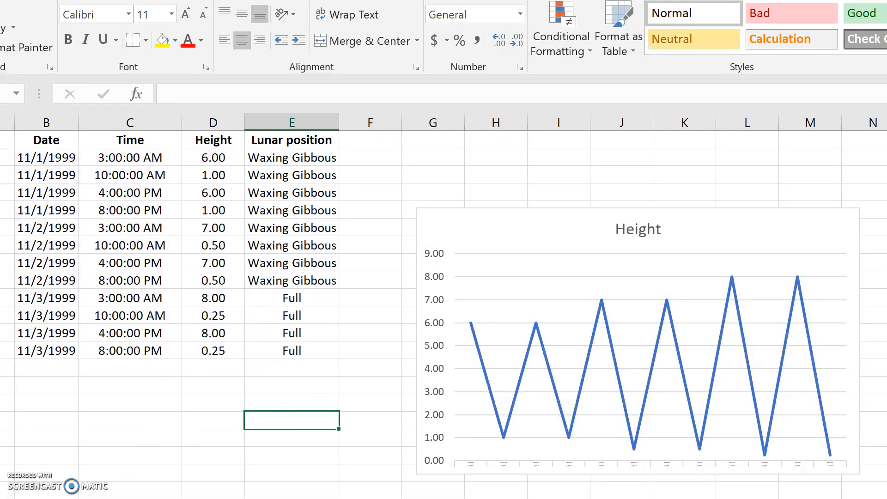